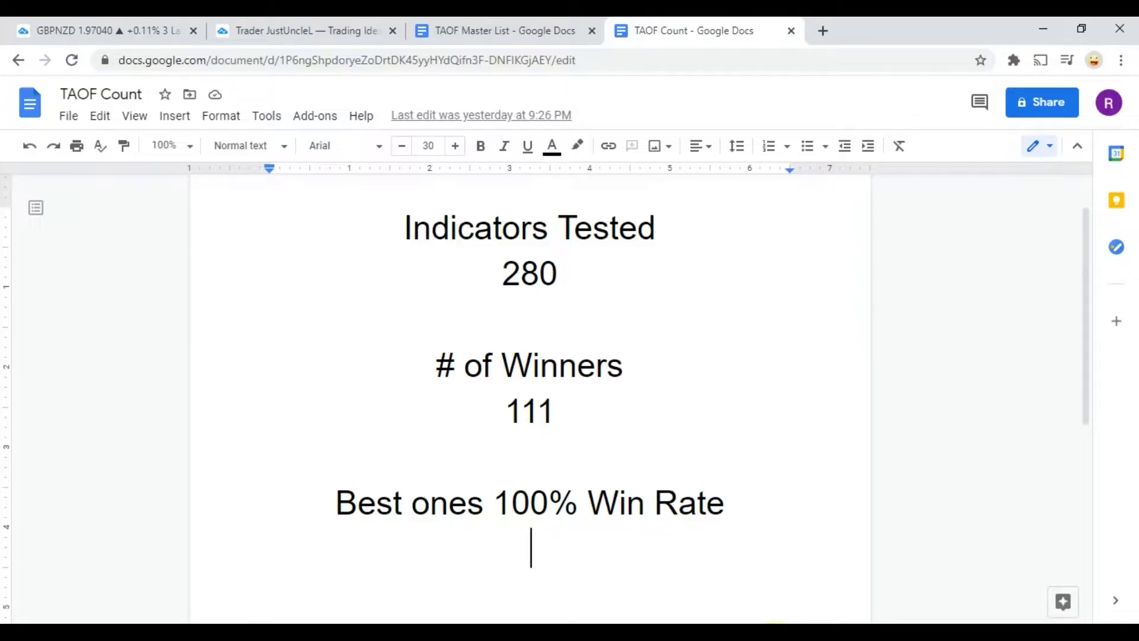
# Step: Switch to the GBPNZD daily chart in TradingView and start a bar replay from late December 2017
pyautogui.click(88, 31)
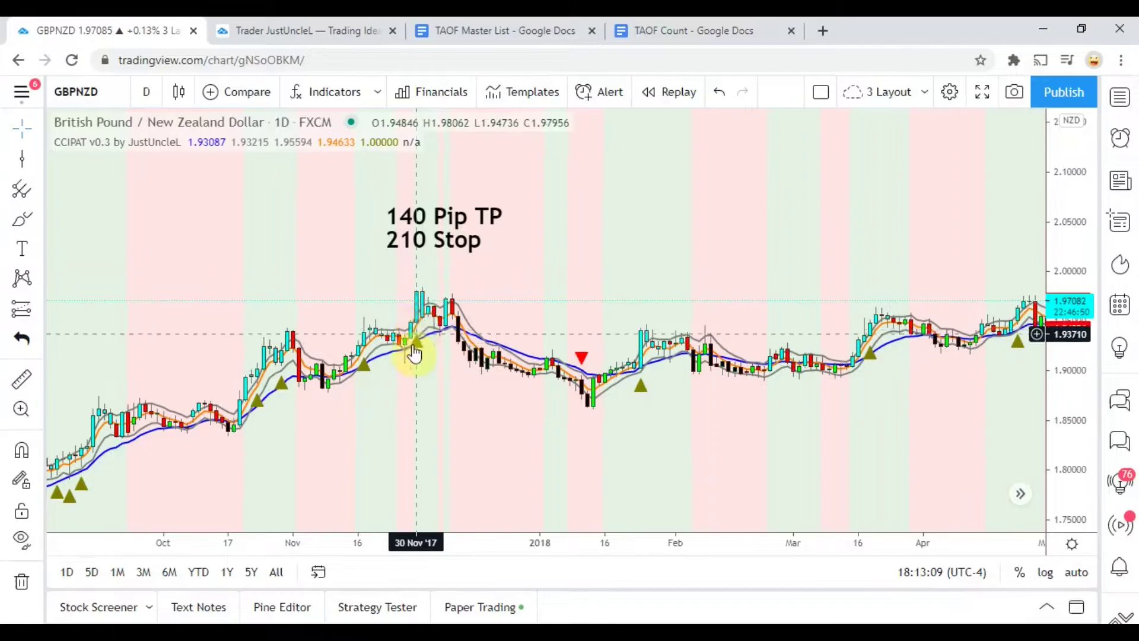
pyautogui.click(73, 145)
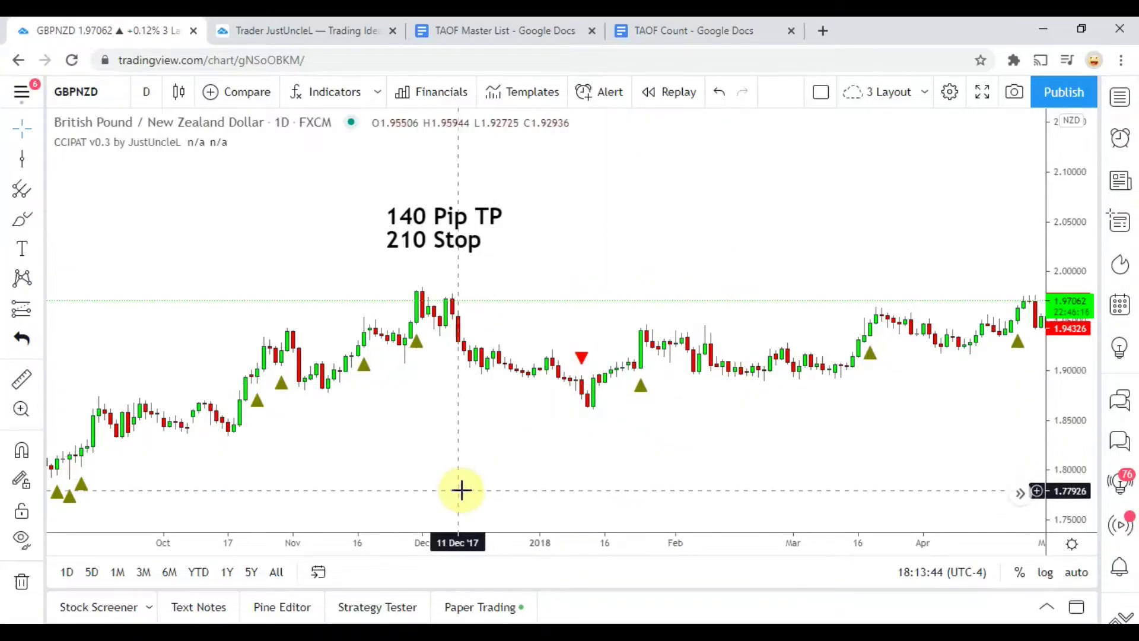
pyautogui.moveTo(457, 409); pyautogui.dragTo(521, 397)
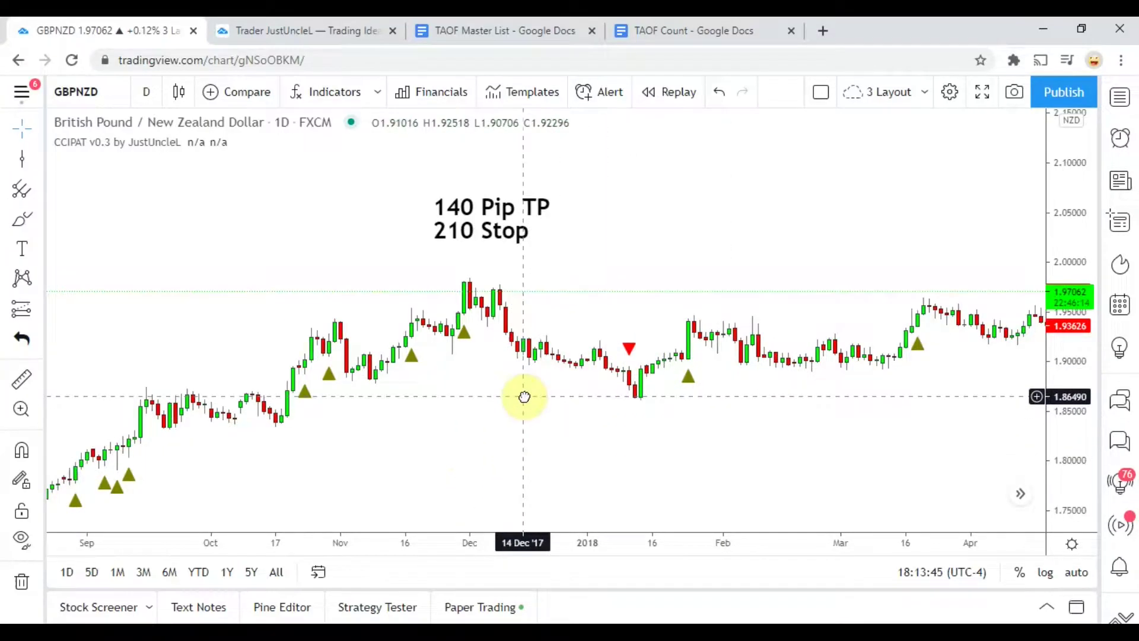
pyautogui.click(667, 94)
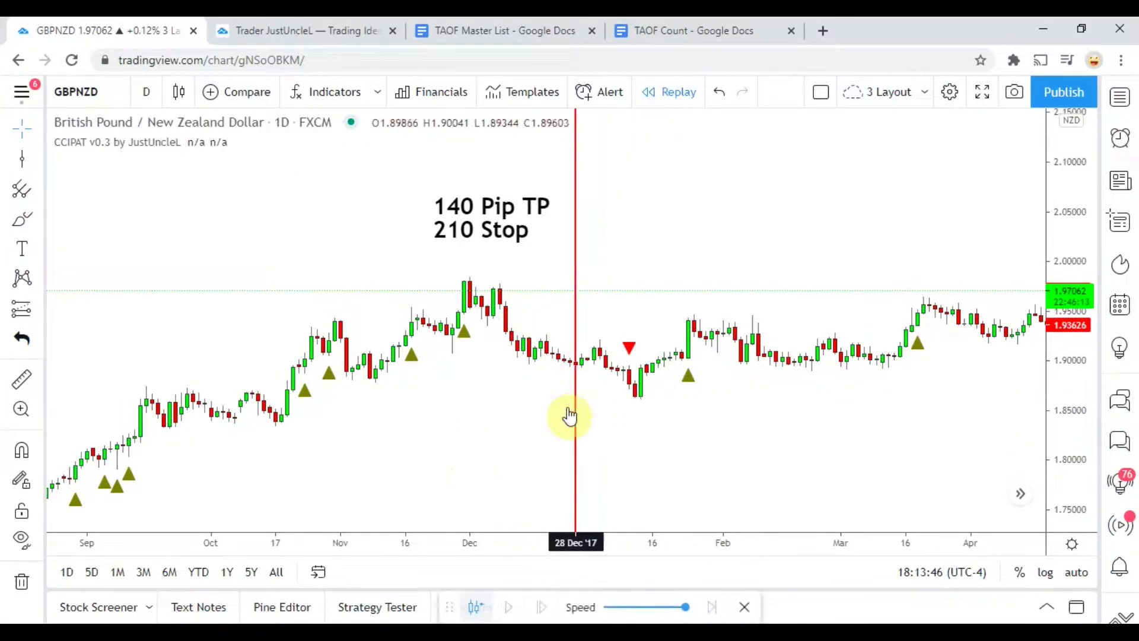
pyautogui.click(579, 460)
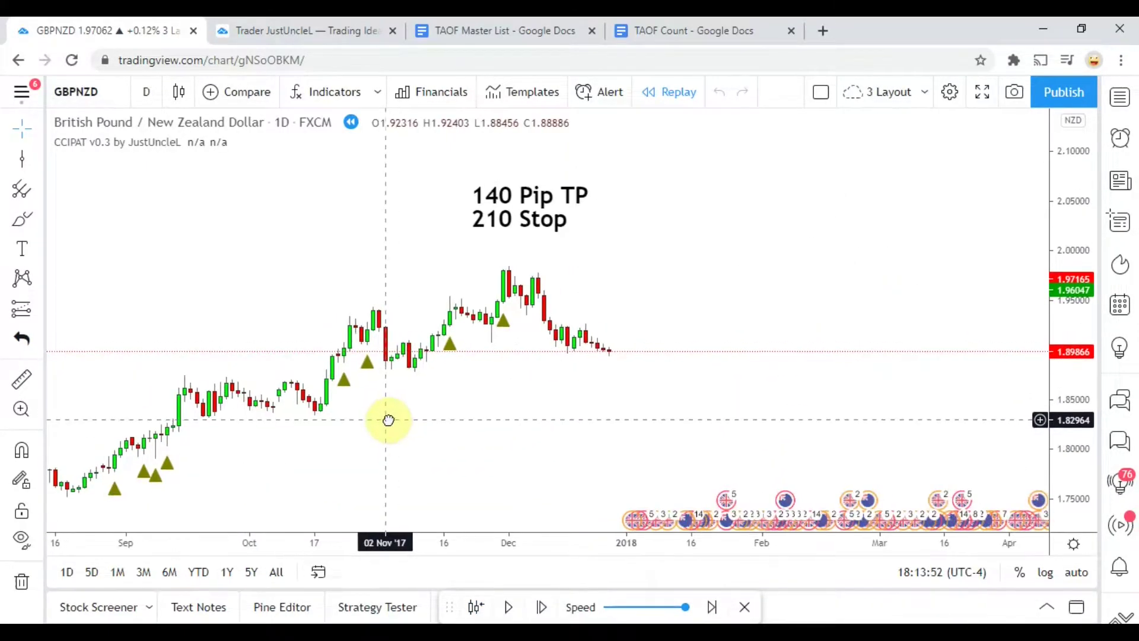
# Step: Advance the replay bar by bar to mid-January 2018, past the red sell arrow
pyautogui.click(542, 607)
pyautogui.click(542, 607)
pyautogui.click(543, 608)
pyautogui.click(542, 607)
pyautogui.click(542, 608)
pyautogui.click(542, 608)
pyautogui.click(542, 608)
pyautogui.click(542, 608)
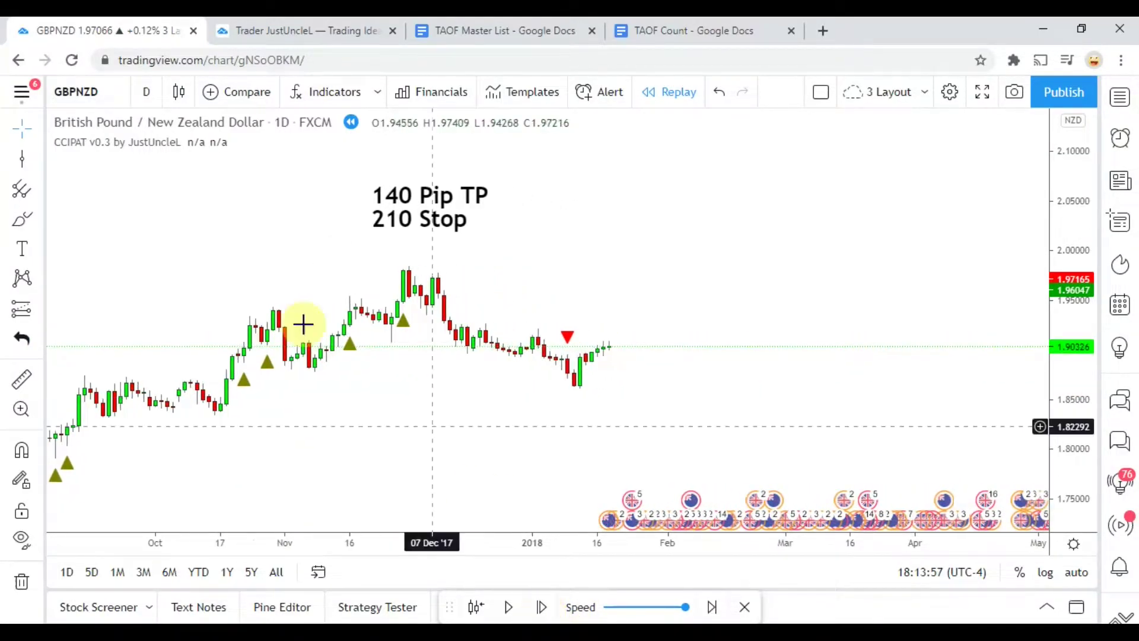
# Step: Mark the 10 Jan '18 sell arrow with a vertical line and measure a price distance beside it
pyautogui.click(22, 159)
pyautogui.click(563, 415)
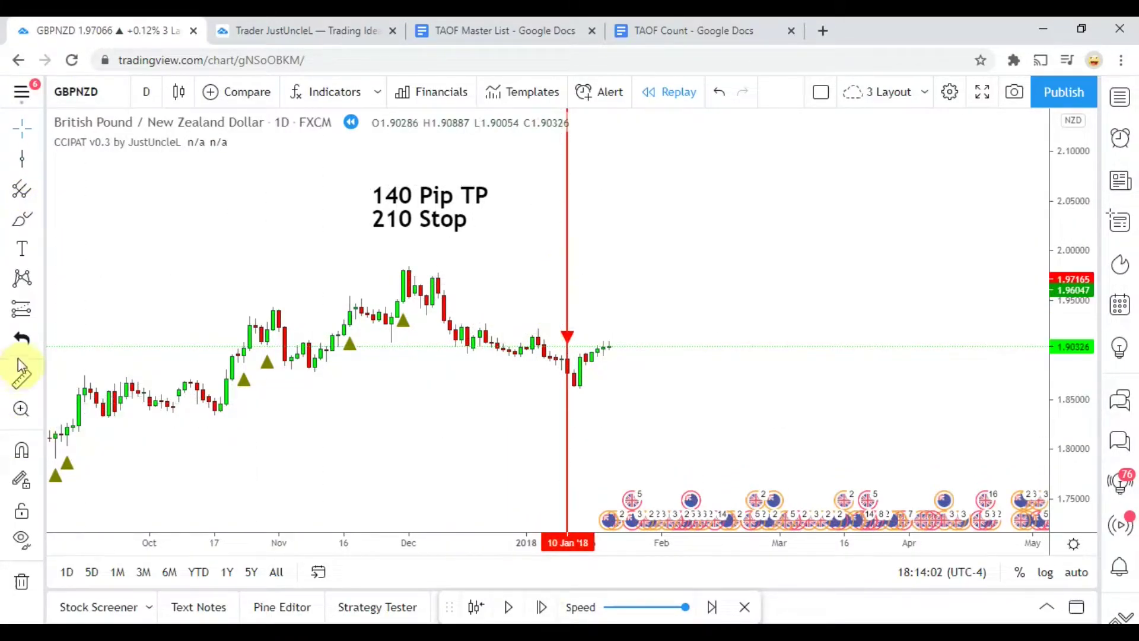
pyautogui.click(22, 381)
pyautogui.click(539, 373)
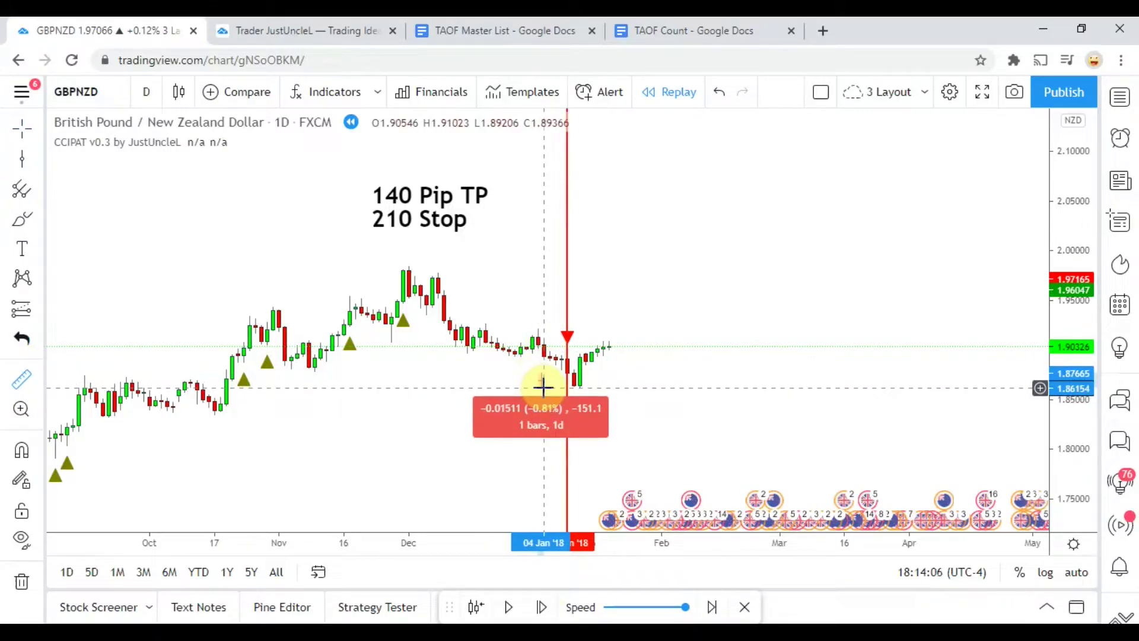
pyautogui.click(542, 387)
# Step: Change the color of the 10 Jan '18 vertical line to green
pyautogui.click(567, 415)
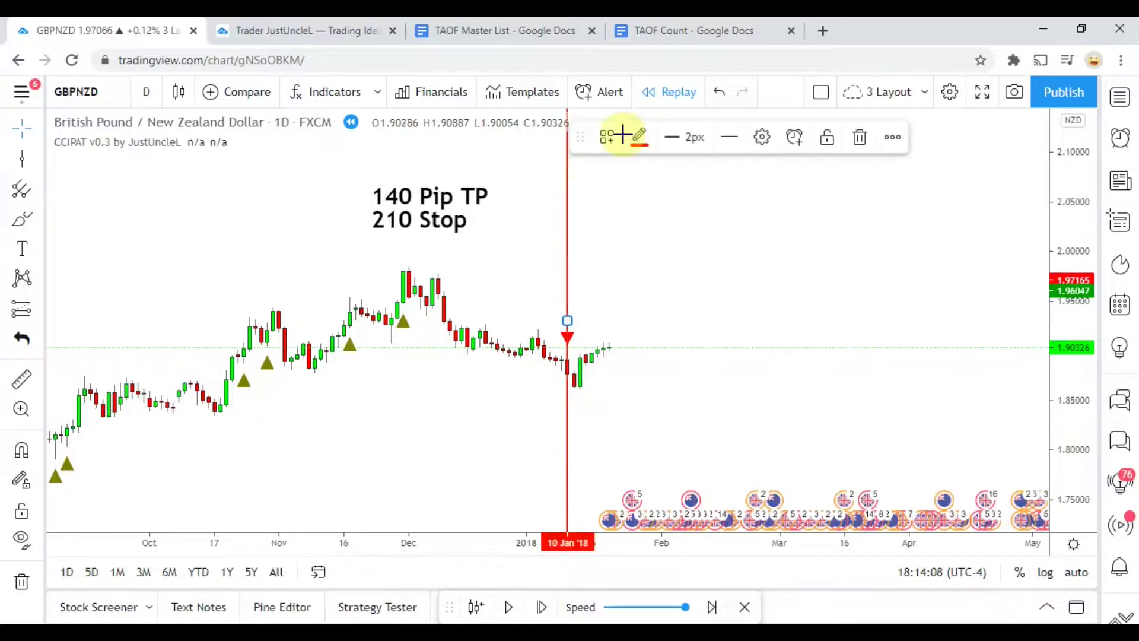
pyautogui.click(641, 138)
pyautogui.click(640, 354)
pyautogui.click(618, 399)
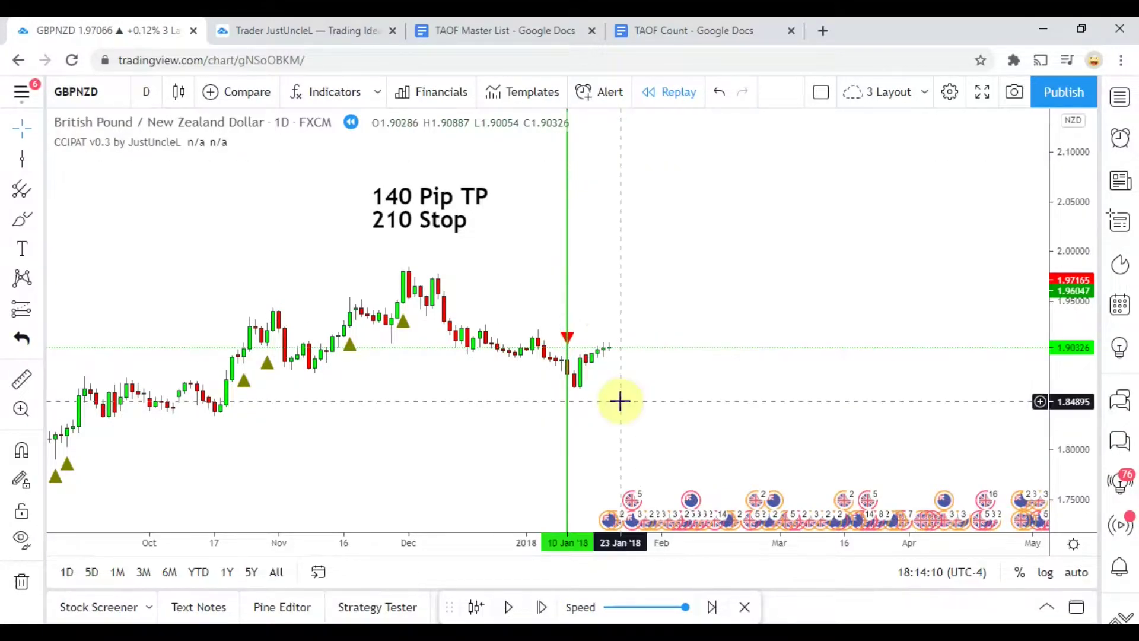
# Step: Advance the replay bar by bar to mid-February 2018, past the late January buy arrow
pyautogui.moveTo(617, 399); pyautogui.dragTo(580, 372)
pyautogui.click(541, 607)
pyautogui.click(541, 607)
pyautogui.click(541, 607)
pyautogui.click(541, 607)
pyautogui.click(541, 608)
pyautogui.click(541, 607)
pyautogui.click(541, 607)
# Step: Mark the 24 Jan '18 buy arrow with a vertical line and color it red
pyautogui.click(24, 157)
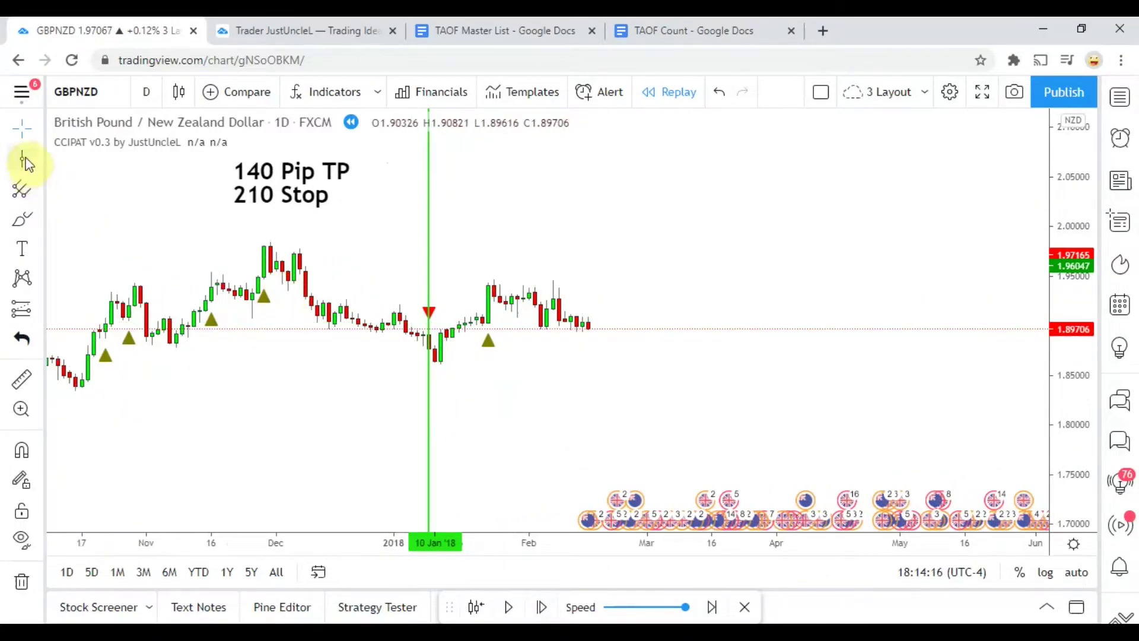
pyautogui.click(488, 419)
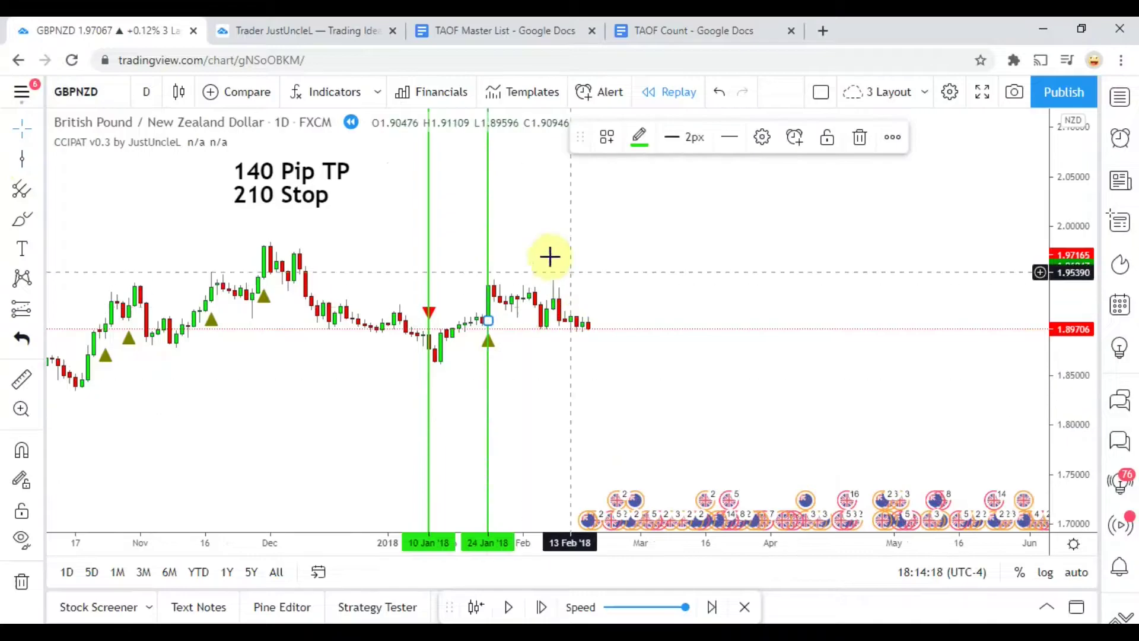
pyautogui.click(639, 140)
pyautogui.click(677, 353)
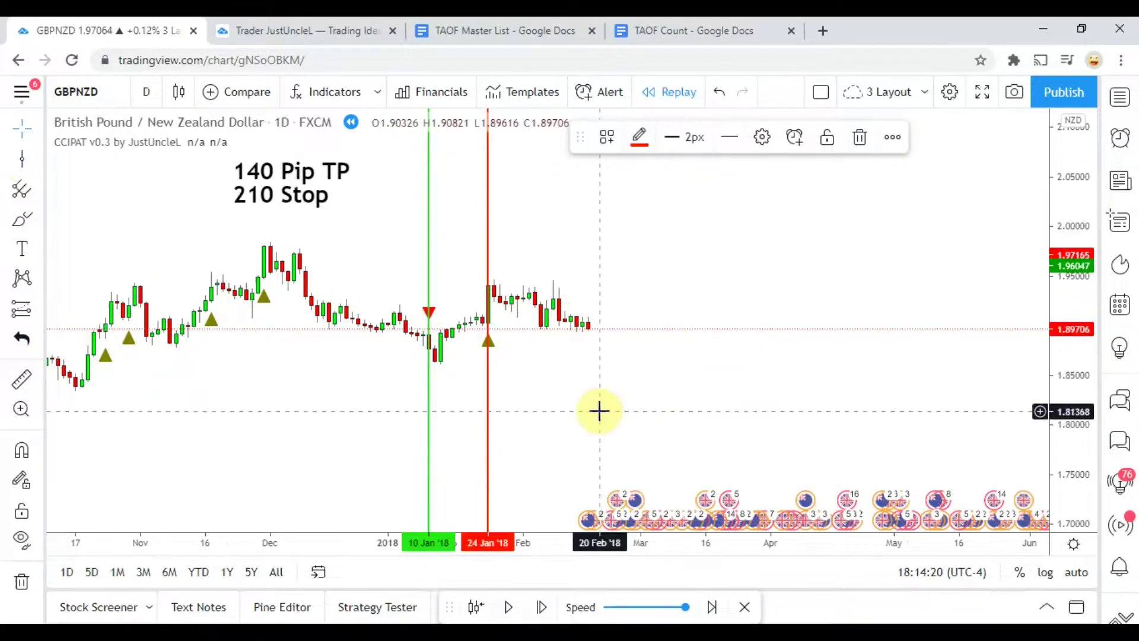
pyautogui.click(598, 412)
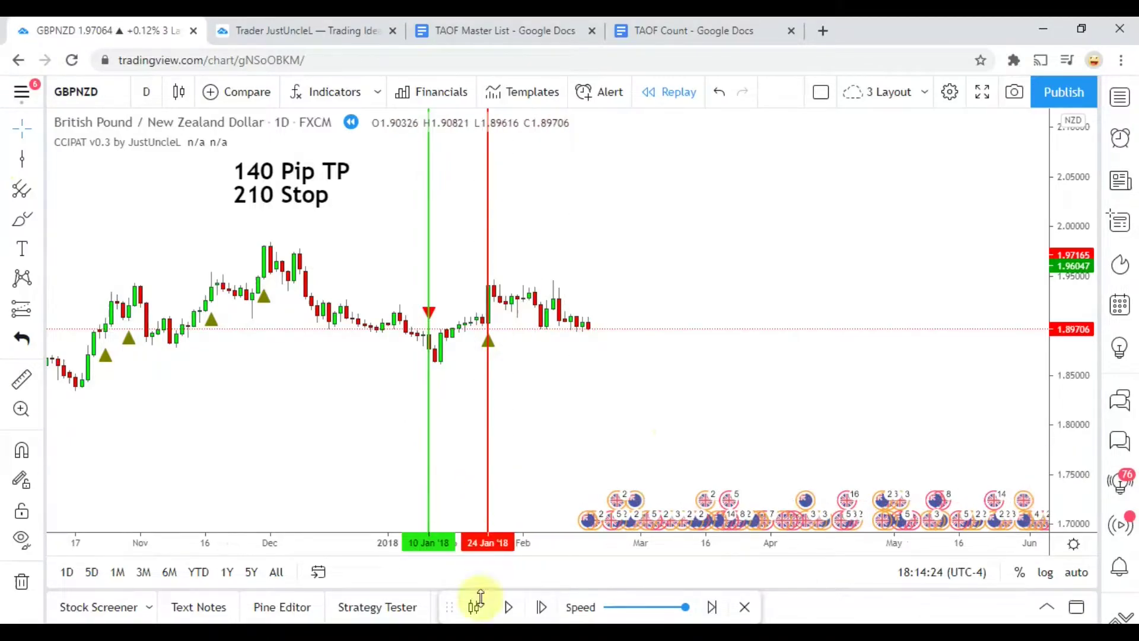
# Step: Advance the replay bar by bar to late March 2018, past the next buy arrow
pyautogui.click(542, 607)
pyautogui.click(542, 607)
pyautogui.click(543, 607)
pyautogui.click(542, 608)
pyautogui.click(542, 607)
pyautogui.click(543, 607)
pyautogui.click(542, 607)
pyautogui.click(542, 607)
pyautogui.click(543, 607)
pyautogui.click(543, 607)
pyautogui.click(542, 607)
pyautogui.click(542, 607)
pyautogui.click(542, 607)
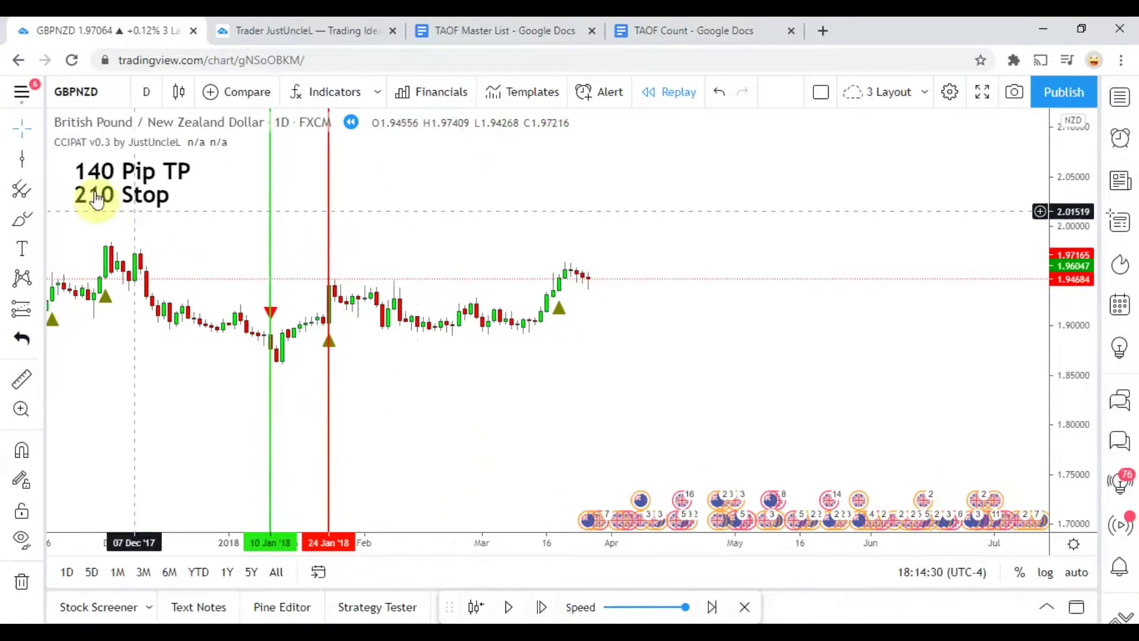
# Step: Place a vertical line on the 20 Mar '18 buy arrow and measure the price move above its entry
pyautogui.click(558, 387)
pyautogui.click(502, 377)
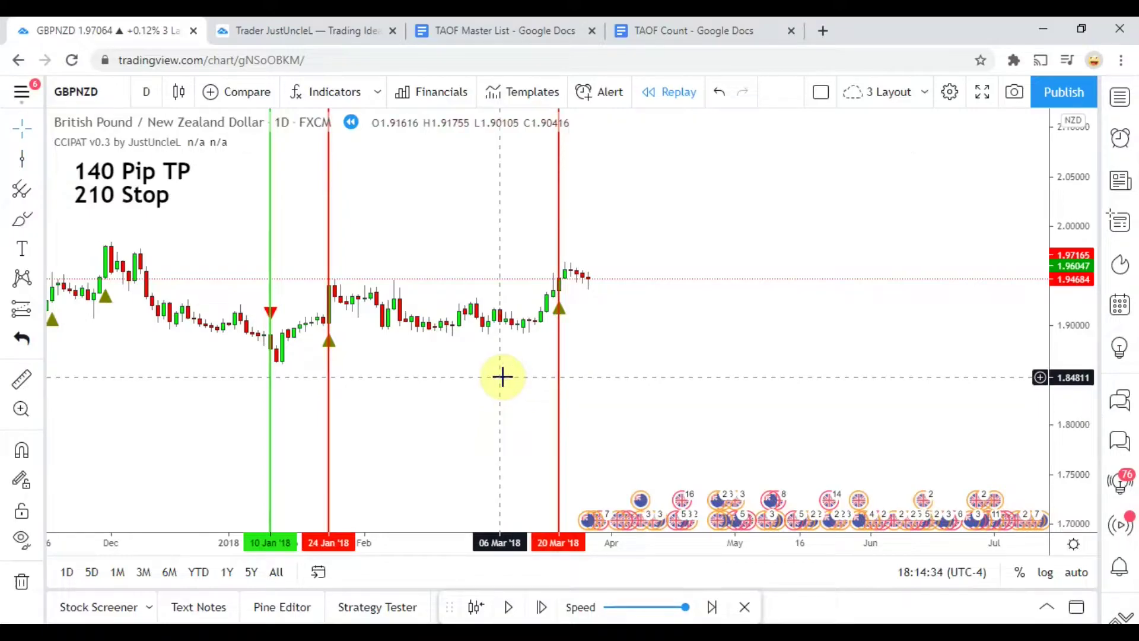
pyautogui.click(21, 379)
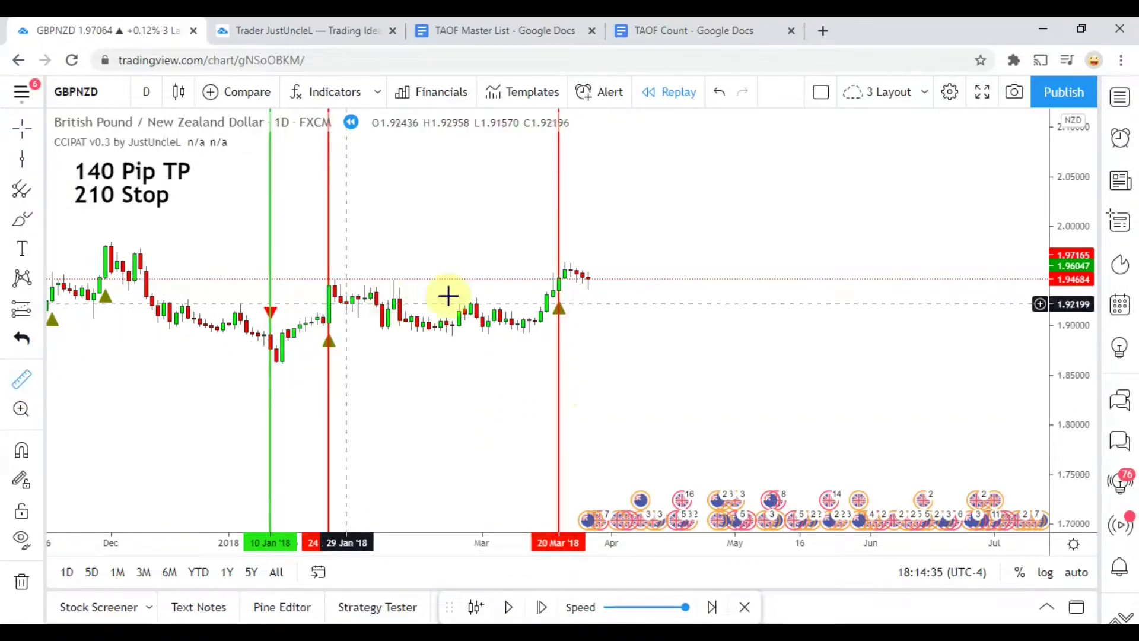
pyautogui.click(510, 278)
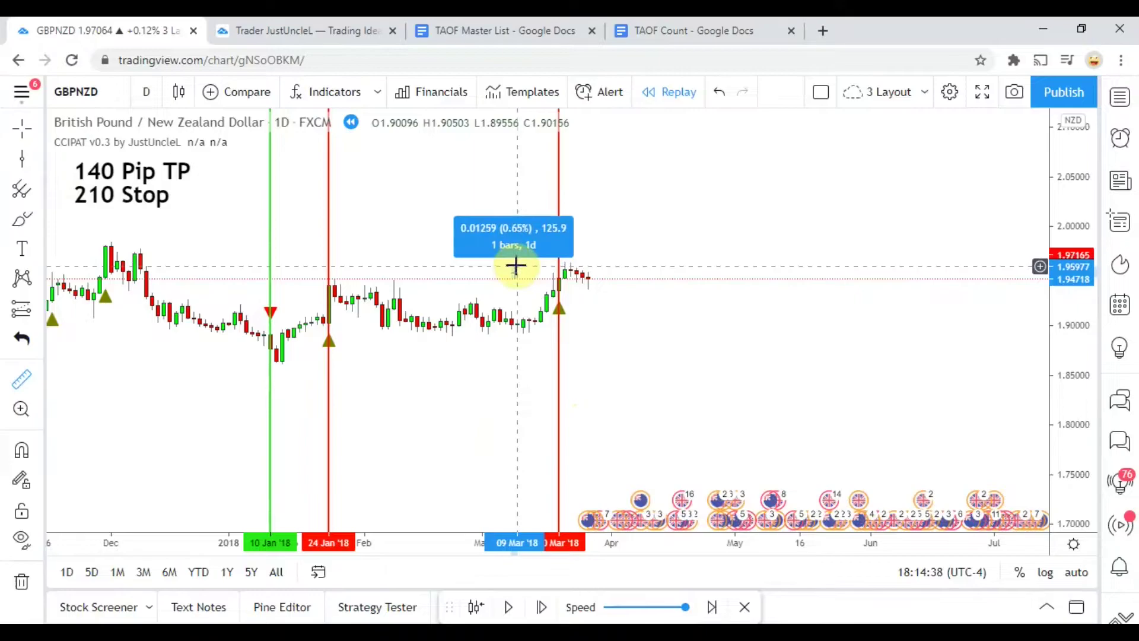
pyautogui.click(516, 261)
# Step: Change the color of the 20 Mar '18 vertical line to green
pyautogui.click(560, 387)
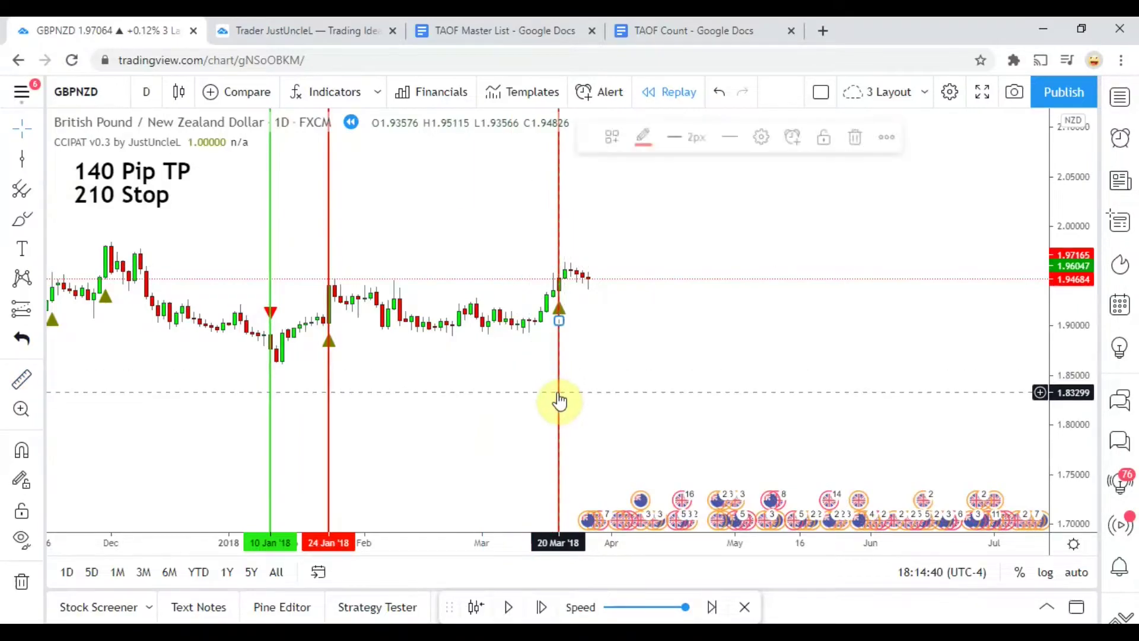
pyautogui.click(639, 136)
pyautogui.click(641, 354)
pyautogui.click(514, 404)
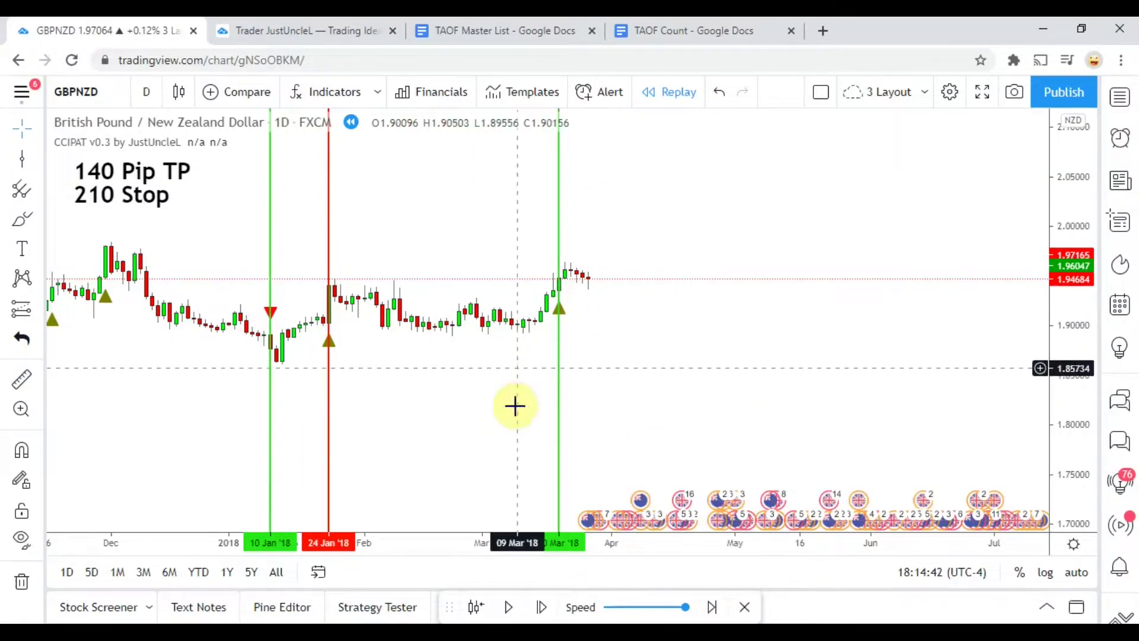
# Step: Advance the replay bar by bar to early May 2018, past the late April buy arrow
pyautogui.click(542, 607)
pyautogui.click(542, 607)
pyautogui.click(542, 607)
pyautogui.click(542, 607)
pyautogui.click(542, 607)
pyautogui.click(542, 607)
pyautogui.click(542, 608)
pyautogui.click(541, 607)
pyautogui.click(542, 607)
pyautogui.click(542, 607)
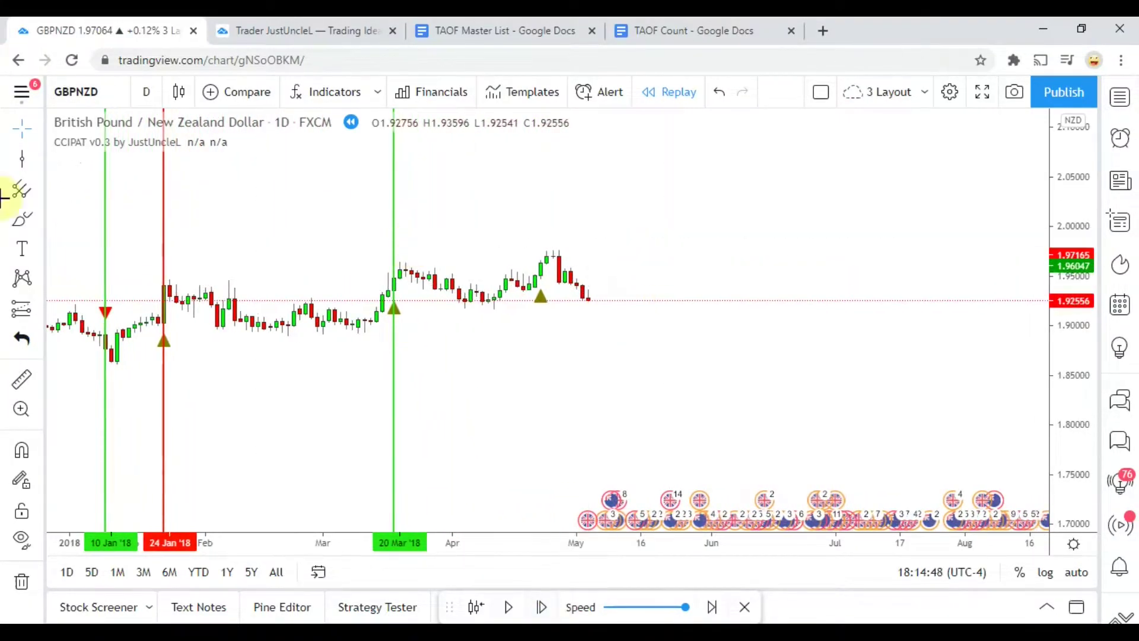
# Step: Place a vertical line on the 24 Apr '18 buy arrow and measure the price move up to the following highs
pyautogui.click(22, 159)
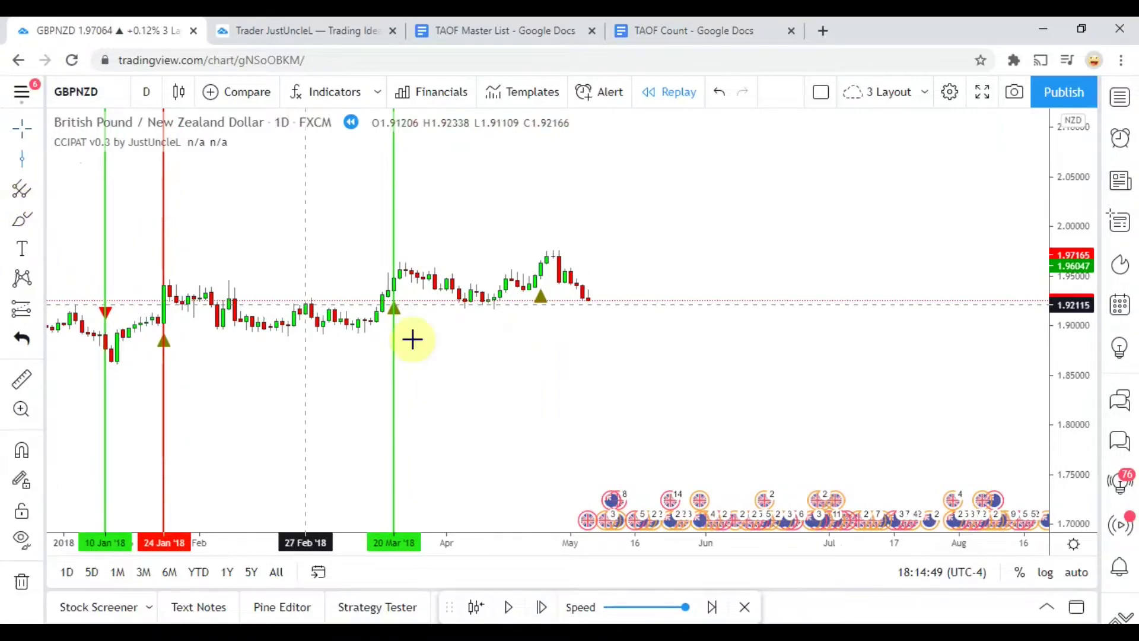
pyautogui.click(541, 396)
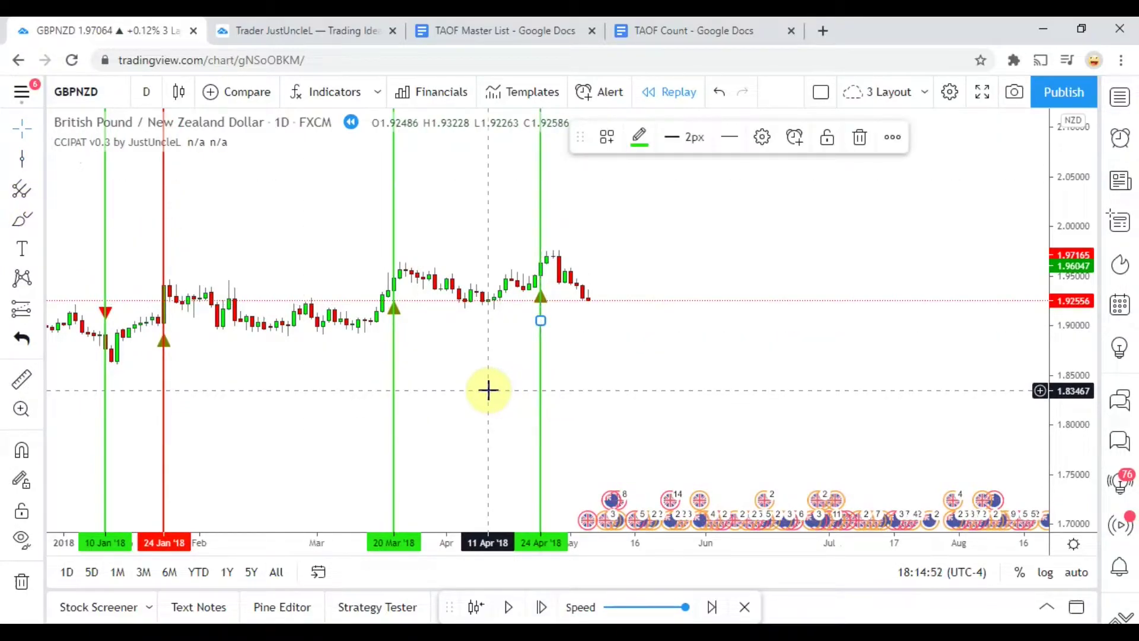
pyautogui.click(489, 390)
pyautogui.click(23, 383)
pyautogui.click(508, 264)
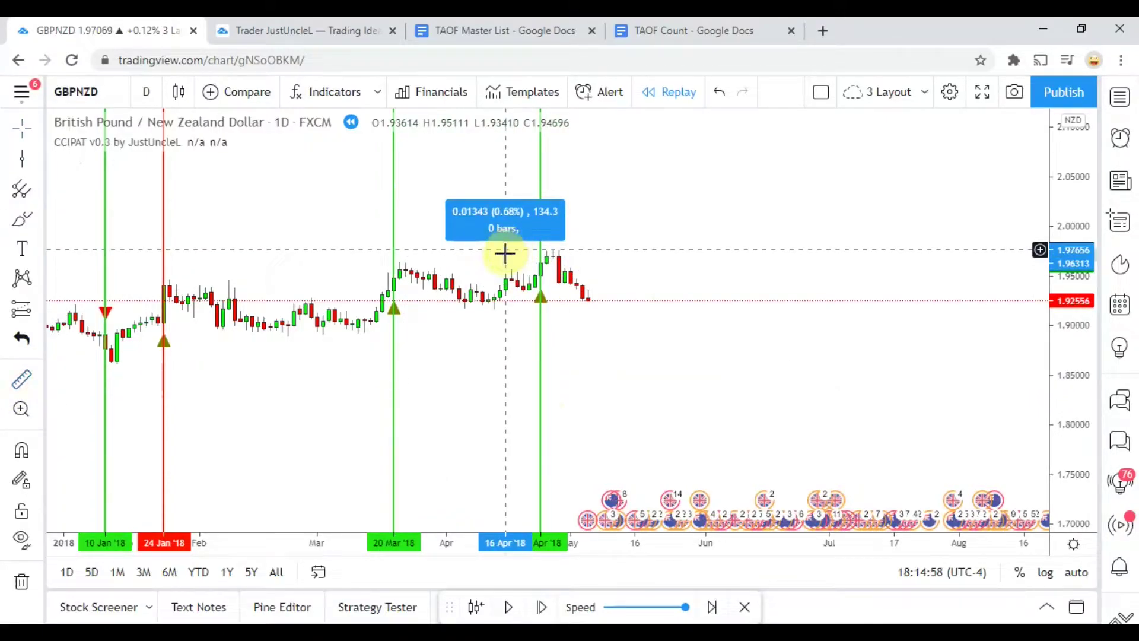
pyautogui.click(516, 360)
# Step: Change the color of the 24 Apr '18 vertical line to red
pyautogui.click(540, 356)
pyautogui.click(639, 137)
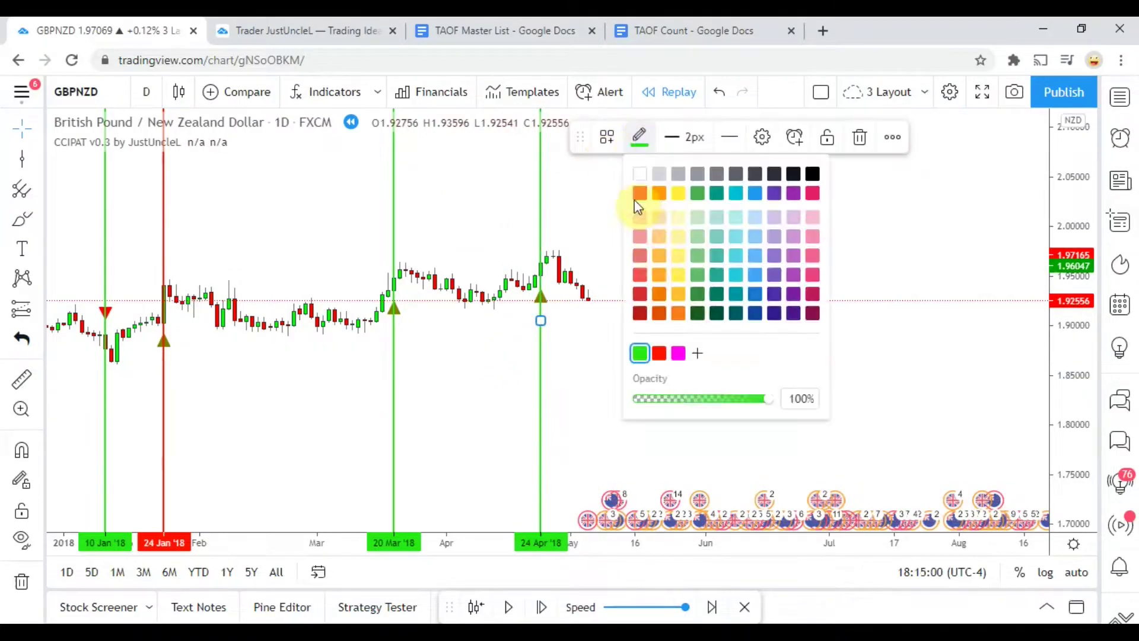
pyautogui.click(659, 353)
pyautogui.click(565, 399)
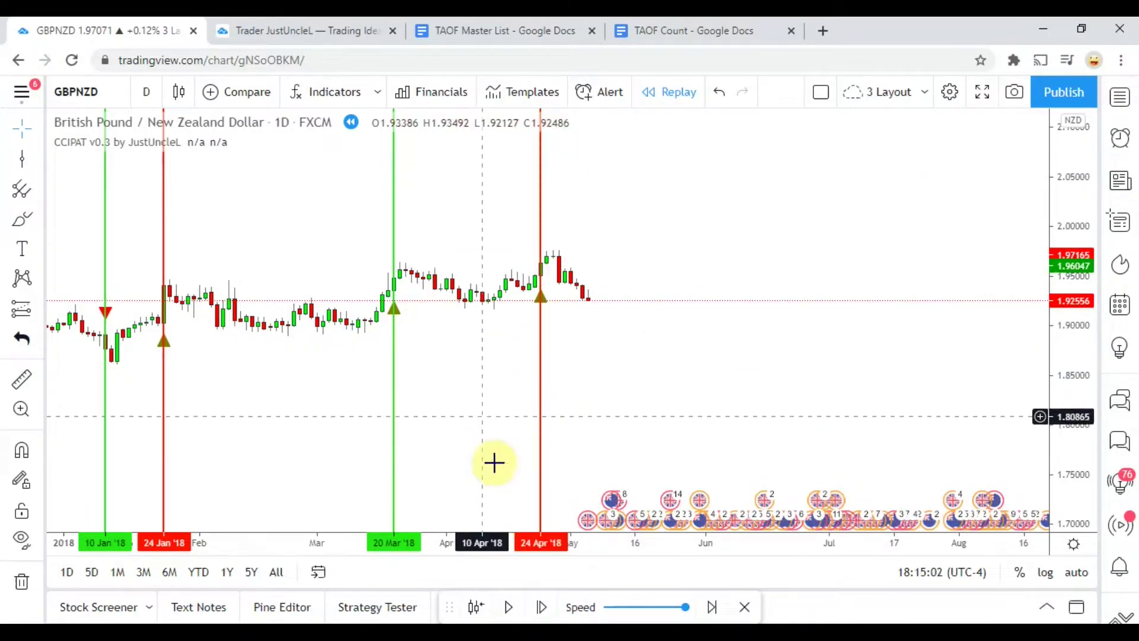
# Step: Advance the replay bar by bar to early June 2018, past the May buy and sell arrows
pyautogui.click(542, 608)
pyautogui.click(541, 607)
pyautogui.click(541, 607)
pyautogui.click(541, 607)
pyautogui.click(541, 607)
pyautogui.click(541, 607)
pyautogui.click(541, 607)
pyautogui.click(541, 607)
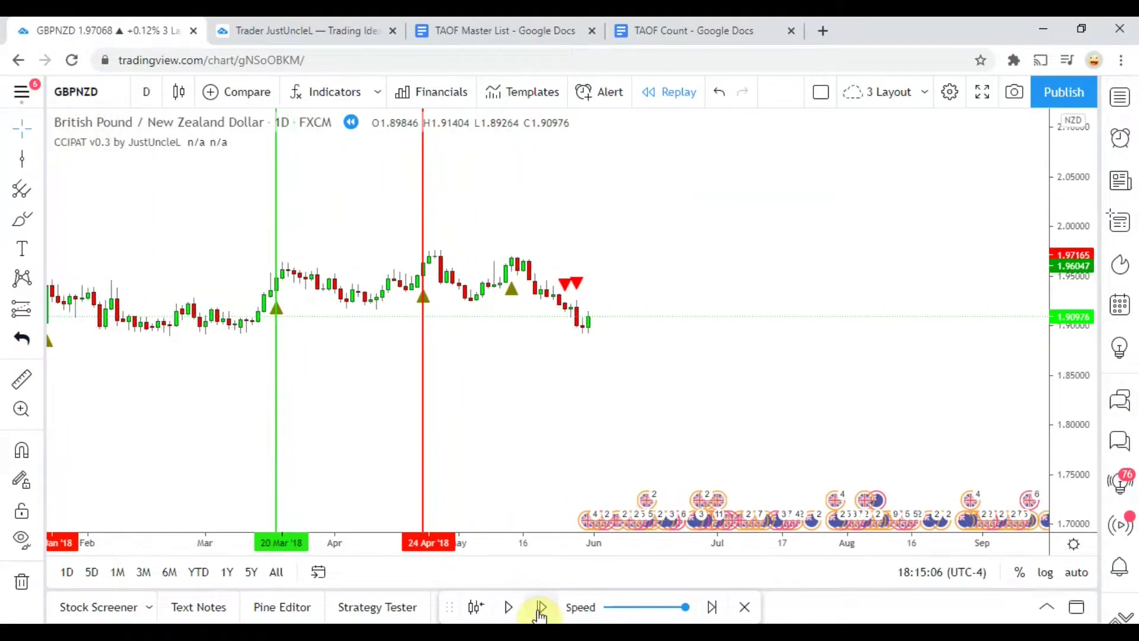
pyautogui.click(542, 607)
# Step: Mark the 15 May '18 buy arrow with a red vertical line and the 28 May '18 sell arrow with a green one
pyautogui.click(22, 159)
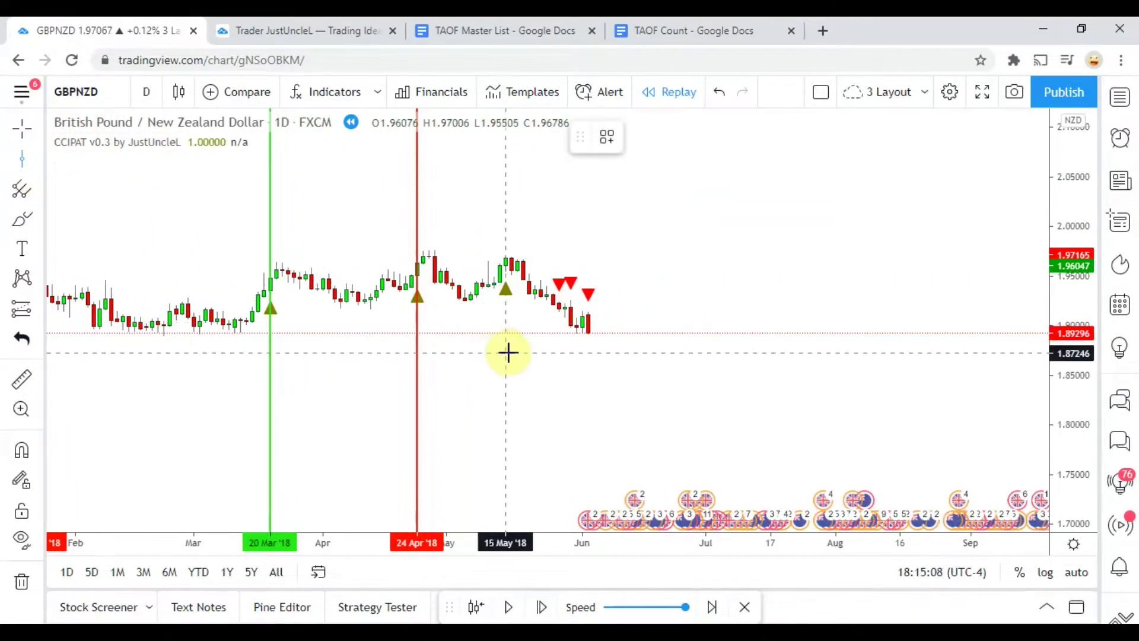
pyautogui.click(505, 320)
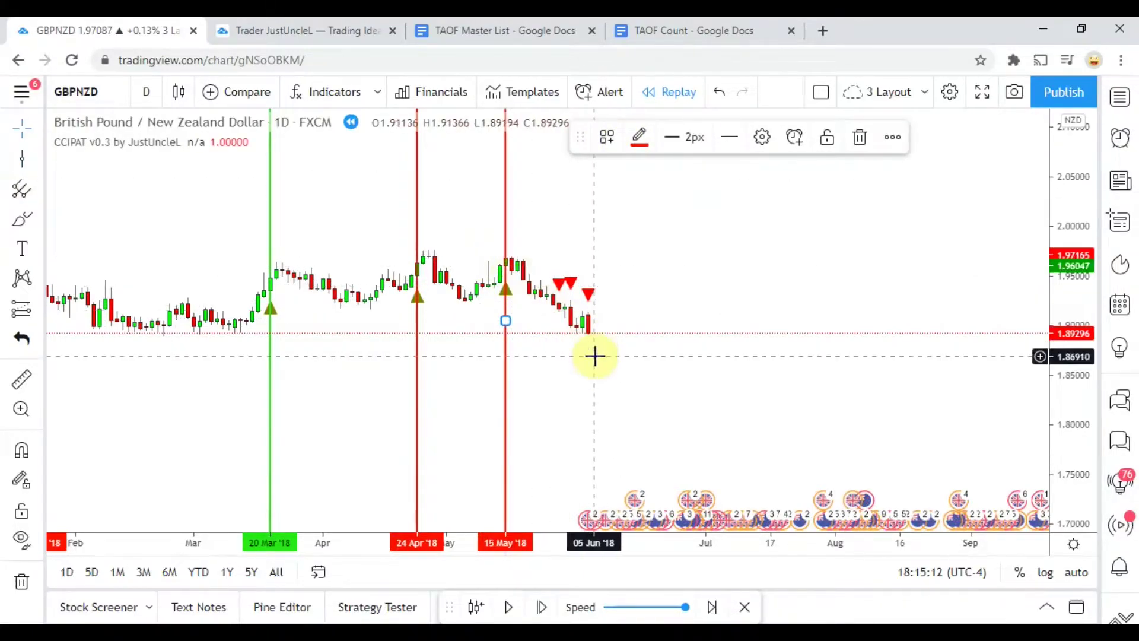
pyautogui.click(21, 159)
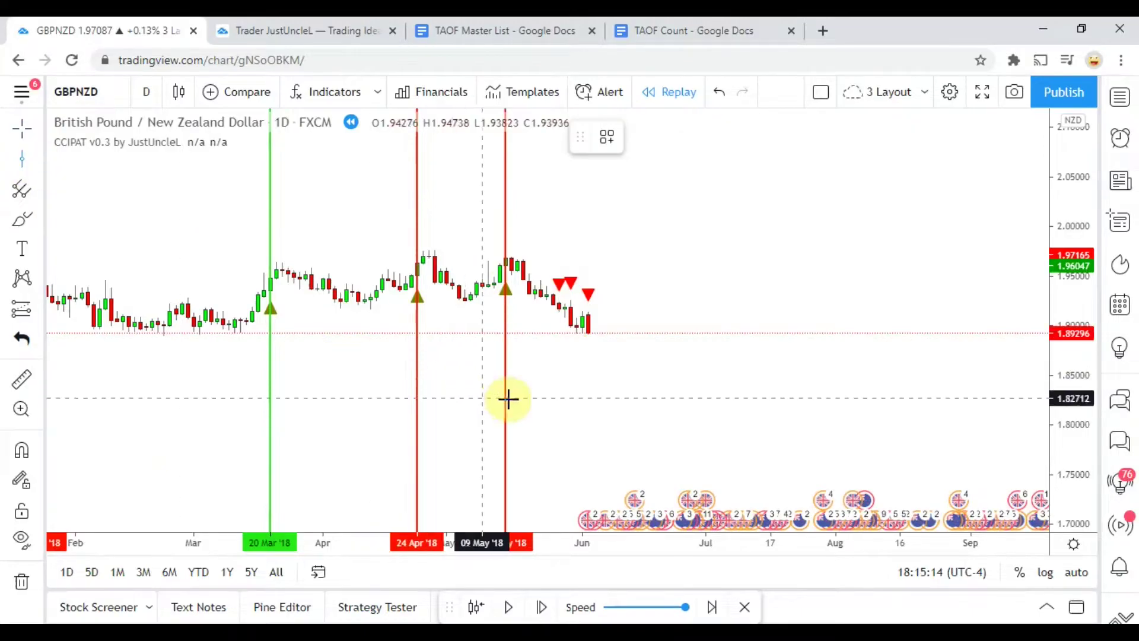
pyautogui.click(559, 368)
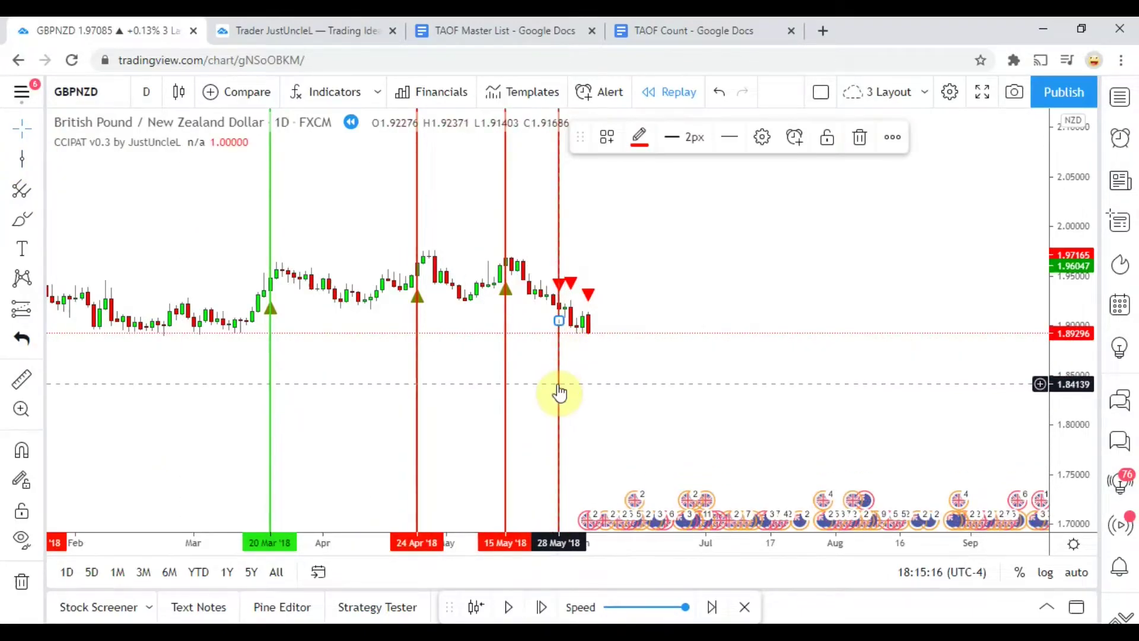
pyautogui.click(643, 142)
pyautogui.click(645, 356)
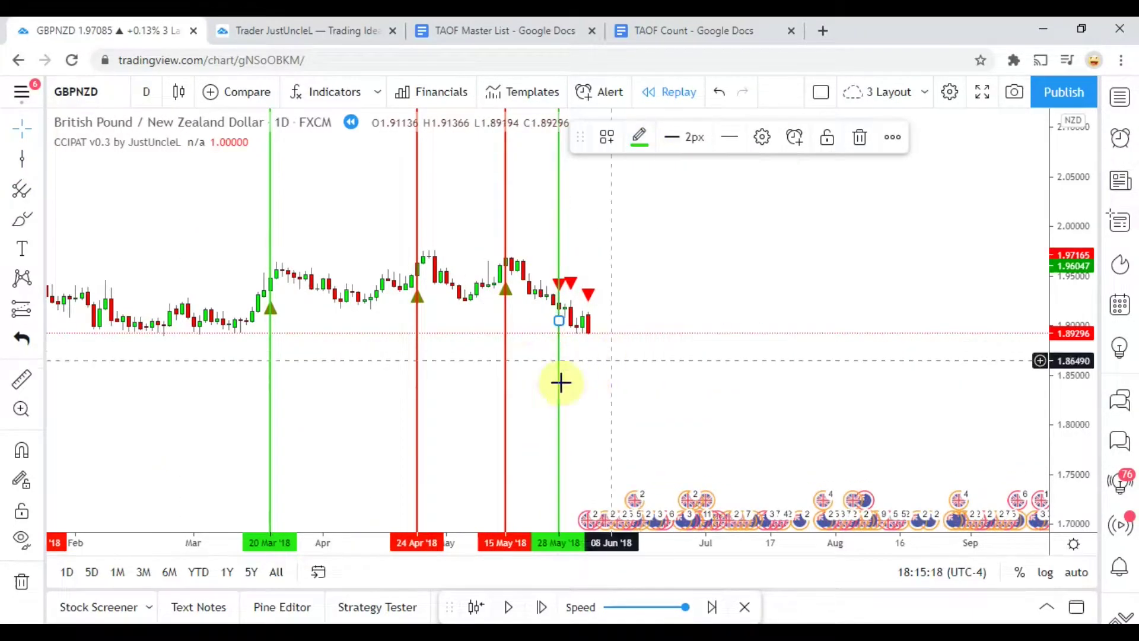
# Step: Advance the replay bar by bar to mid-July 2018, past the two buy arrows around the start of July
pyautogui.click(545, 607)
pyautogui.click(544, 607)
pyautogui.click(544, 607)
pyautogui.click(544, 607)
pyautogui.click(545, 607)
pyautogui.click(544, 607)
pyautogui.click(545, 607)
pyautogui.click(545, 607)
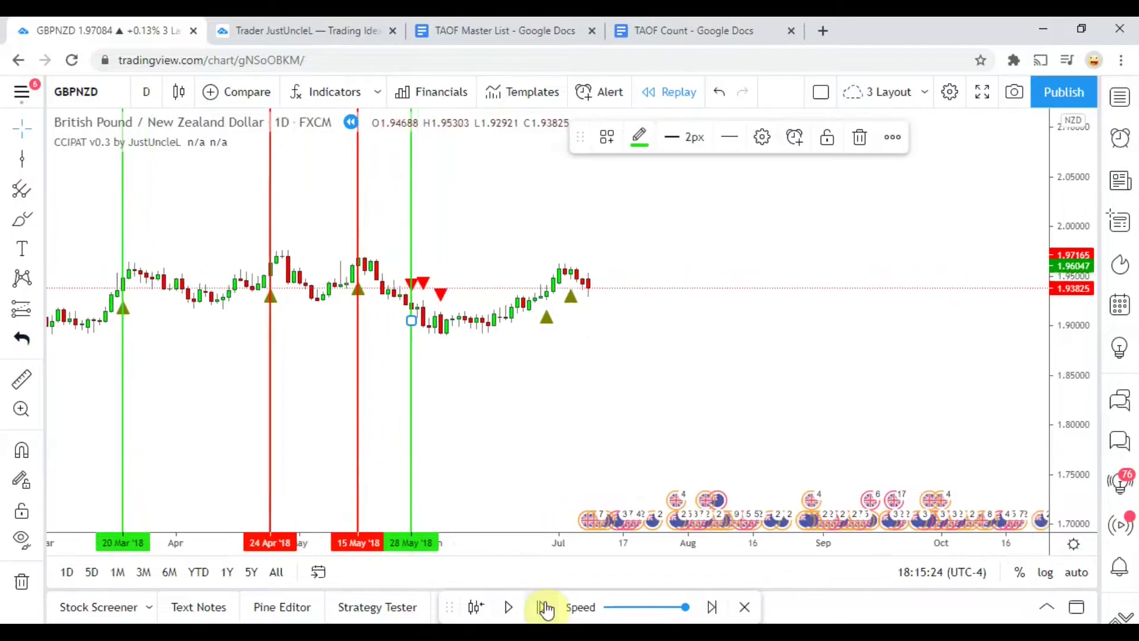
pyautogui.click(544, 607)
# Step: Place a green vertical line on the 28 Jun '18 buy arrow
pyautogui.click(22, 159)
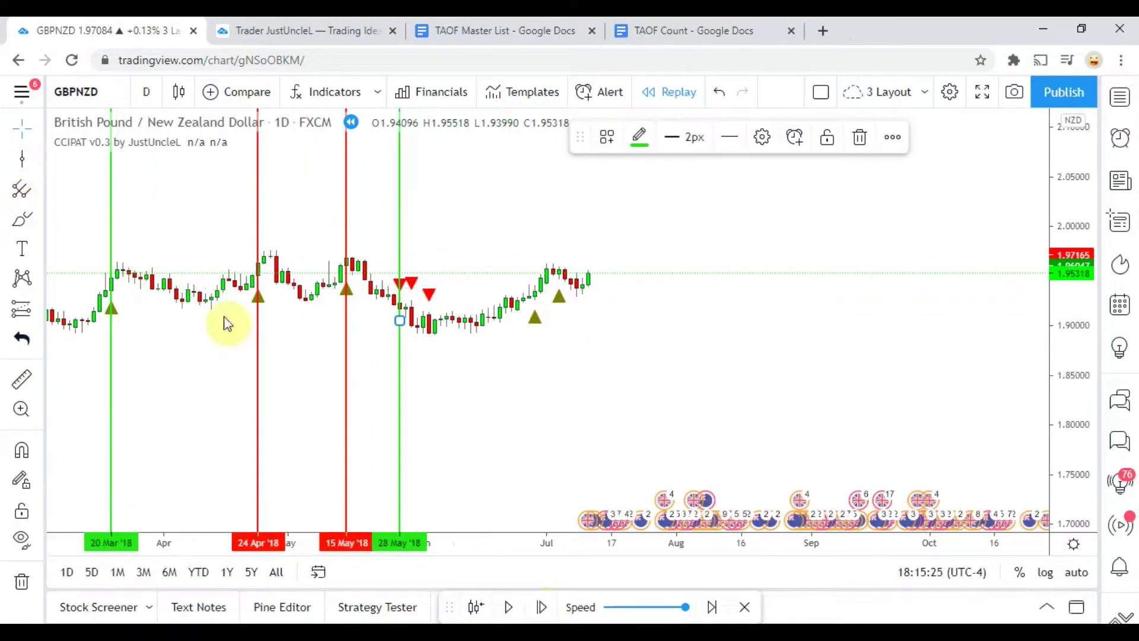
pyautogui.click(535, 388)
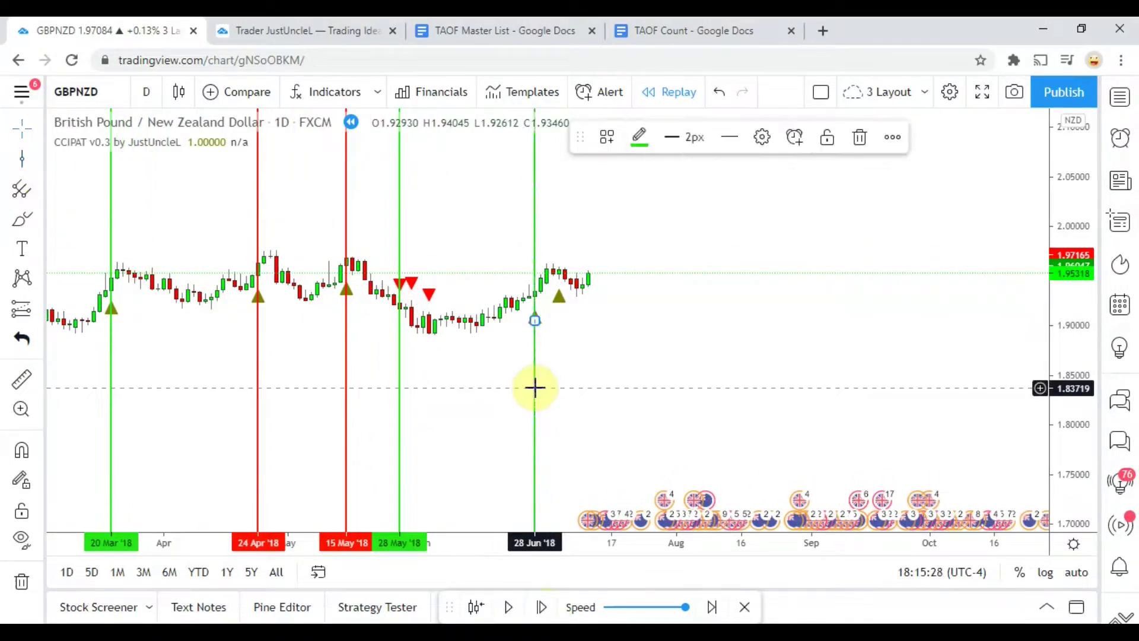
# Step: Advance the replay bar by bar to mid-August 2018, past the sell arrow in early August
pyautogui.click(579, 336)
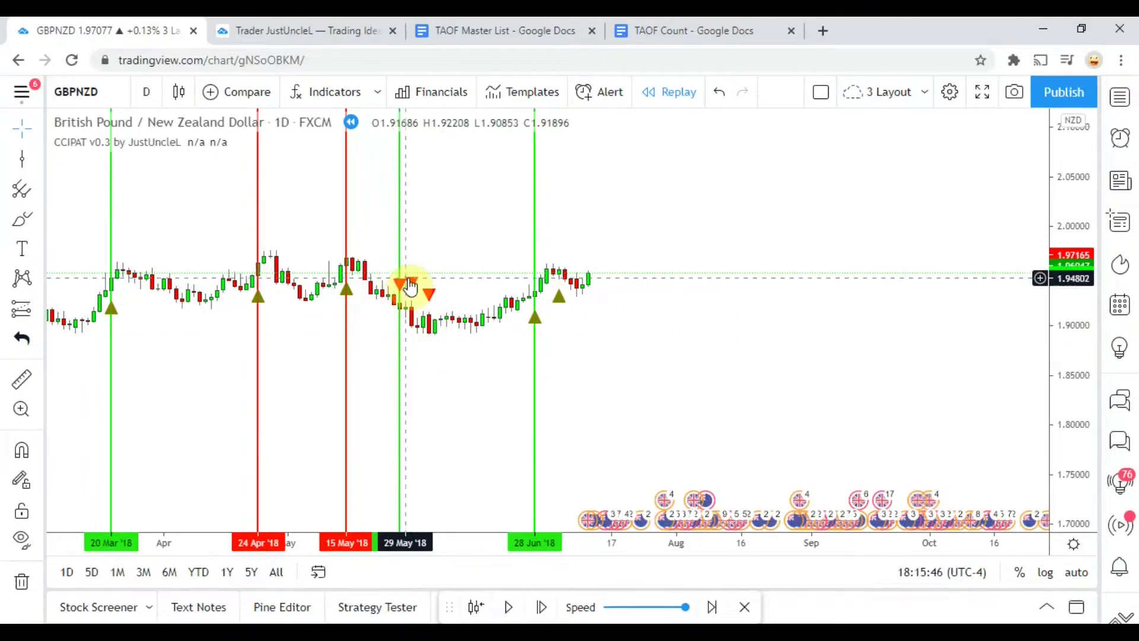
pyautogui.click(541, 607)
pyautogui.click(542, 607)
pyautogui.click(542, 607)
pyautogui.click(542, 607)
pyautogui.click(541, 607)
pyautogui.click(541, 607)
pyautogui.click(542, 607)
pyautogui.click(542, 607)
pyautogui.click(542, 607)
pyautogui.click(542, 607)
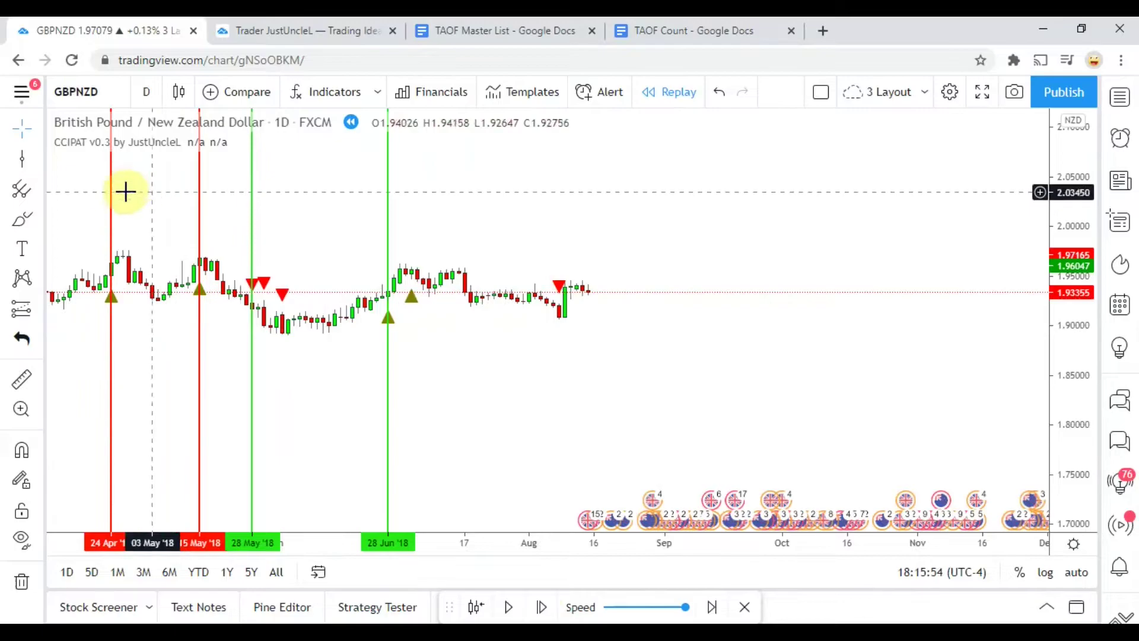
# Step: Place a vertical line on the 08 Aug '18 sell arrow and colour it red
pyautogui.click(30, 168)
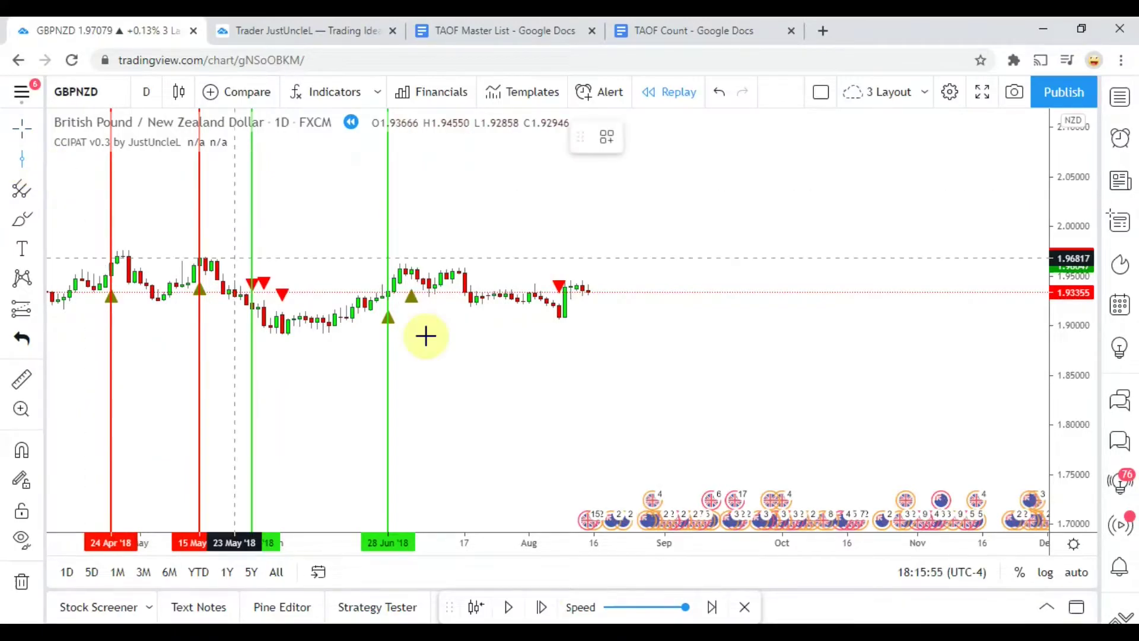
pyautogui.click(558, 353)
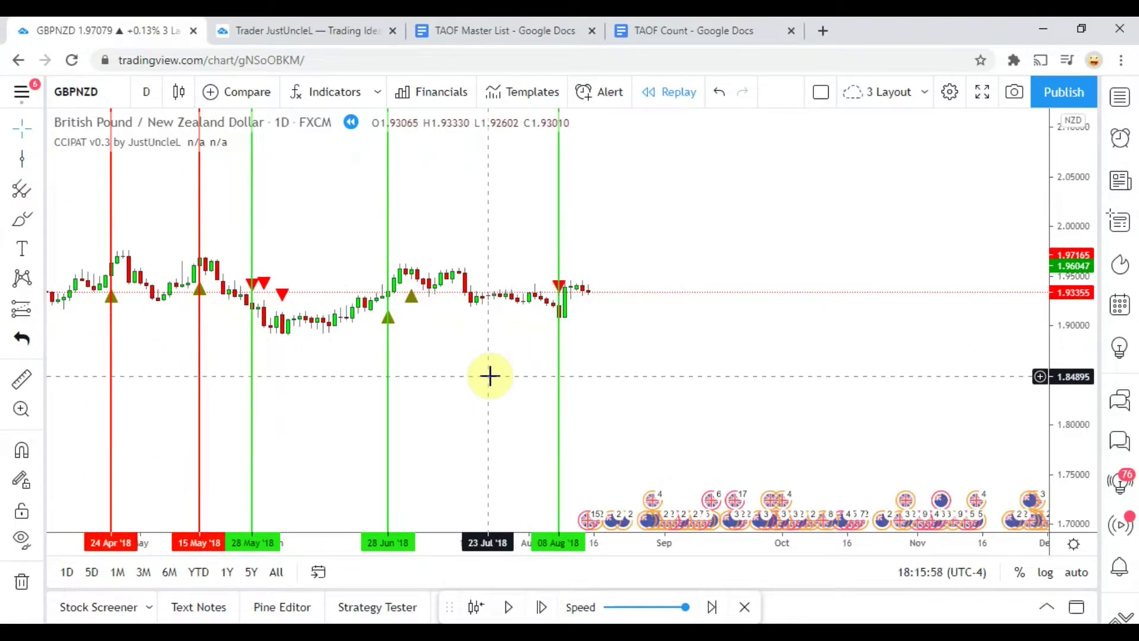
pyautogui.click(558, 349)
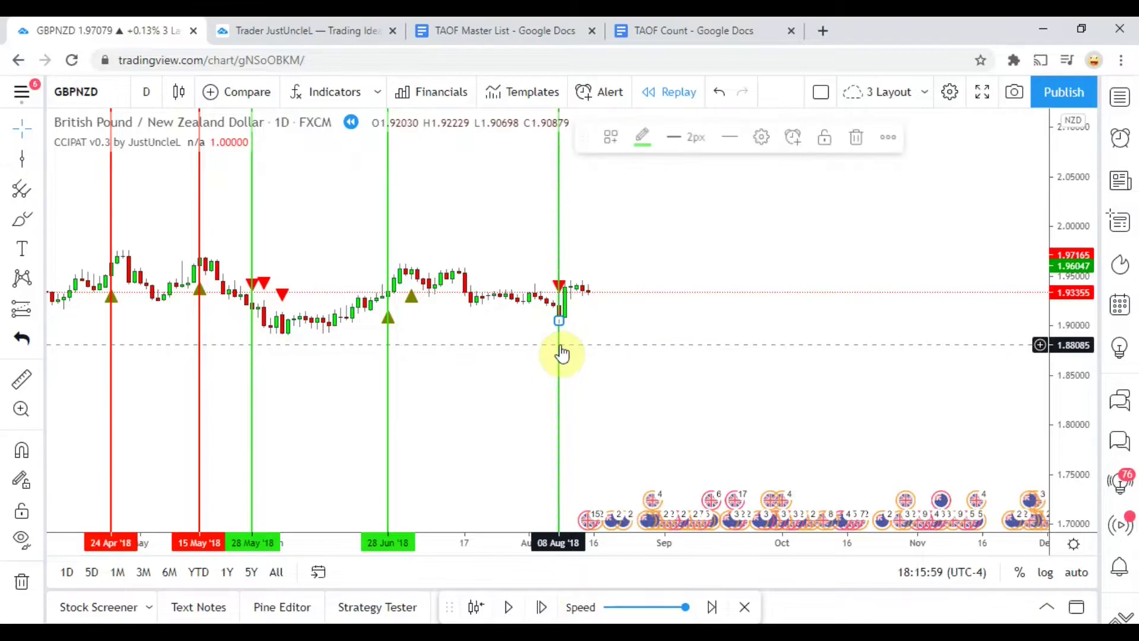
pyautogui.click(640, 139)
pyautogui.click(661, 353)
pyautogui.click(590, 381)
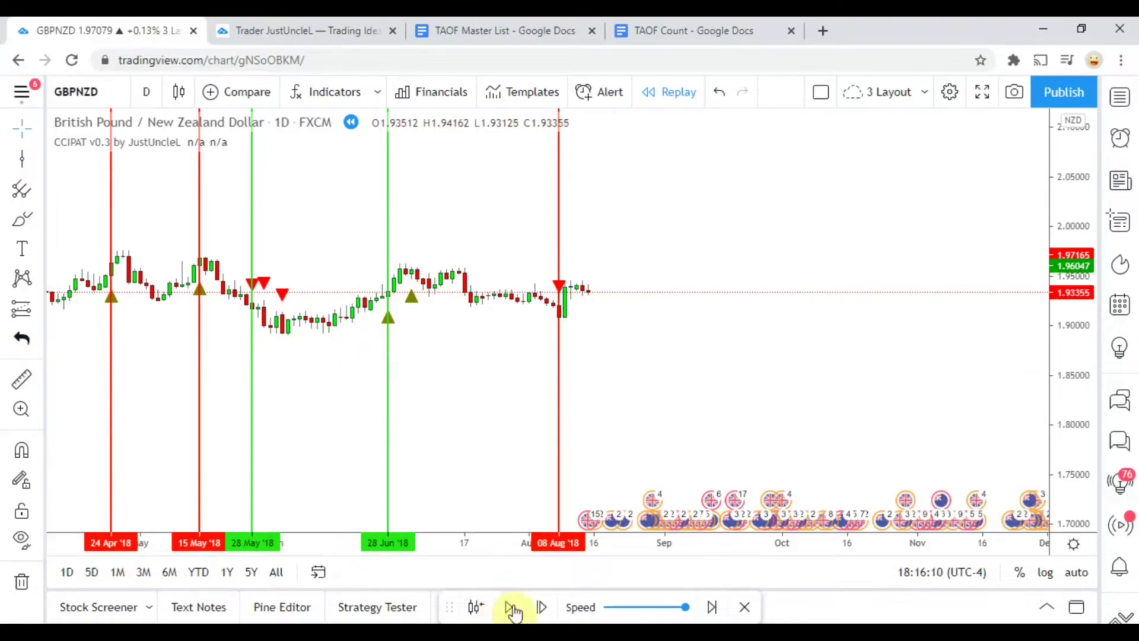
# Step: Advance the replay to early September 2018 and mark the 04 Sep '18 buy arrow with a green vertical line
pyautogui.click(542, 607)
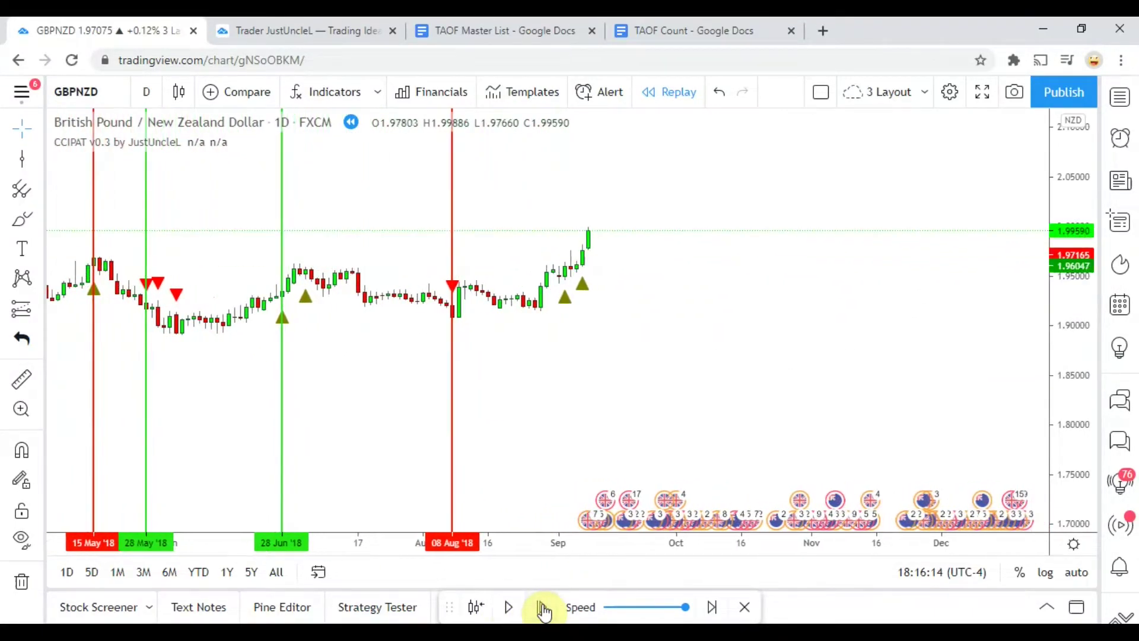
pyautogui.click(23, 169)
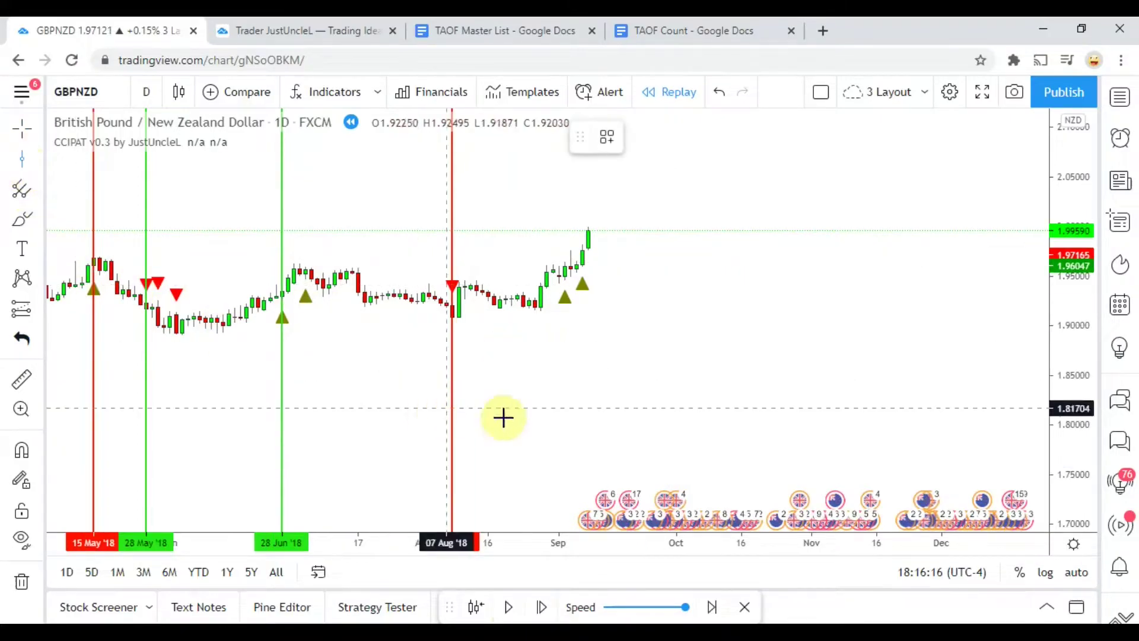
pyautogui.click(564, 390)
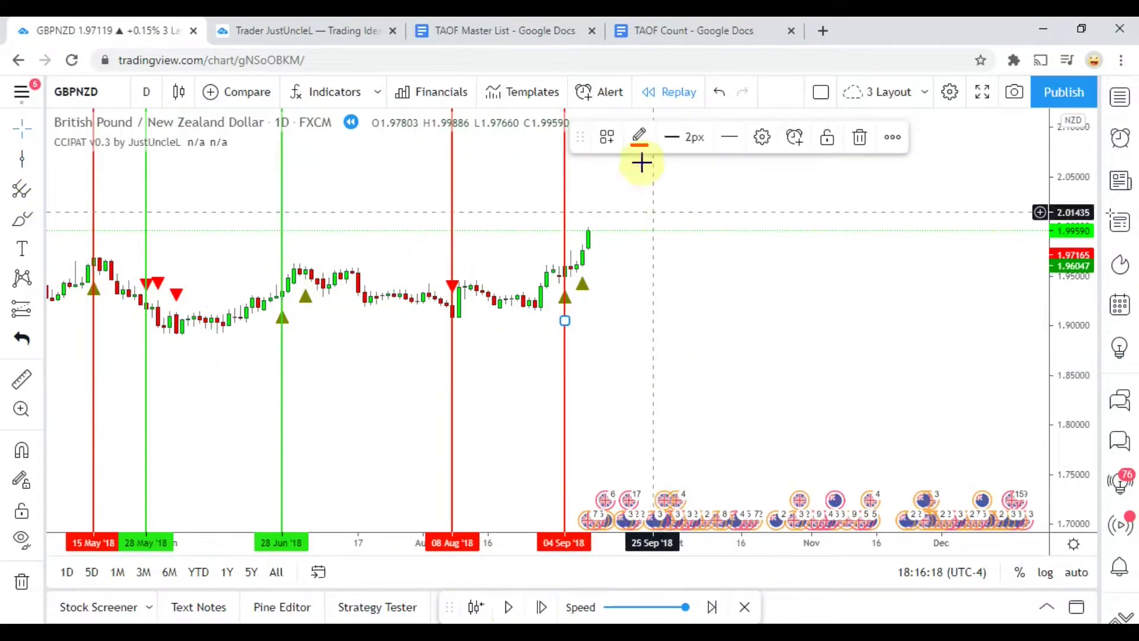
pyautogui.click(639, 136)
pyautogui.click(639, 354)
pyautogui.click(624, 369)
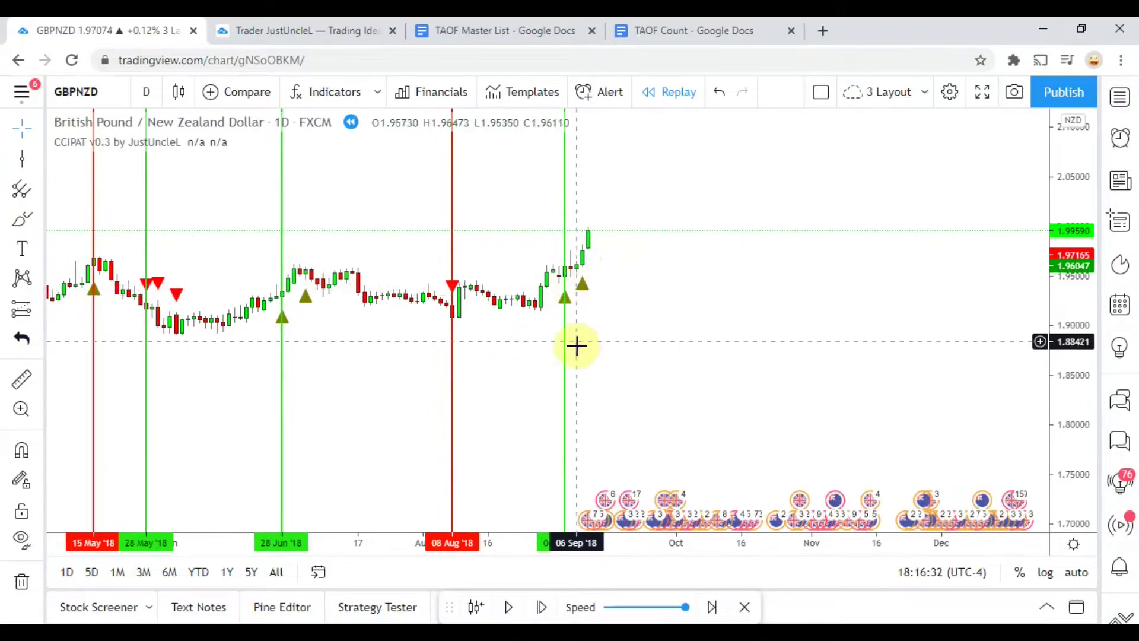
# Step: Advance the replay bar by bar to early October 2018, past the mid-September buy arrow
pyautogui.click(542, 608)
pyautogui.click(541, 608)
pyautogui.click(541, 608)
pyautogui.click(541, 609)
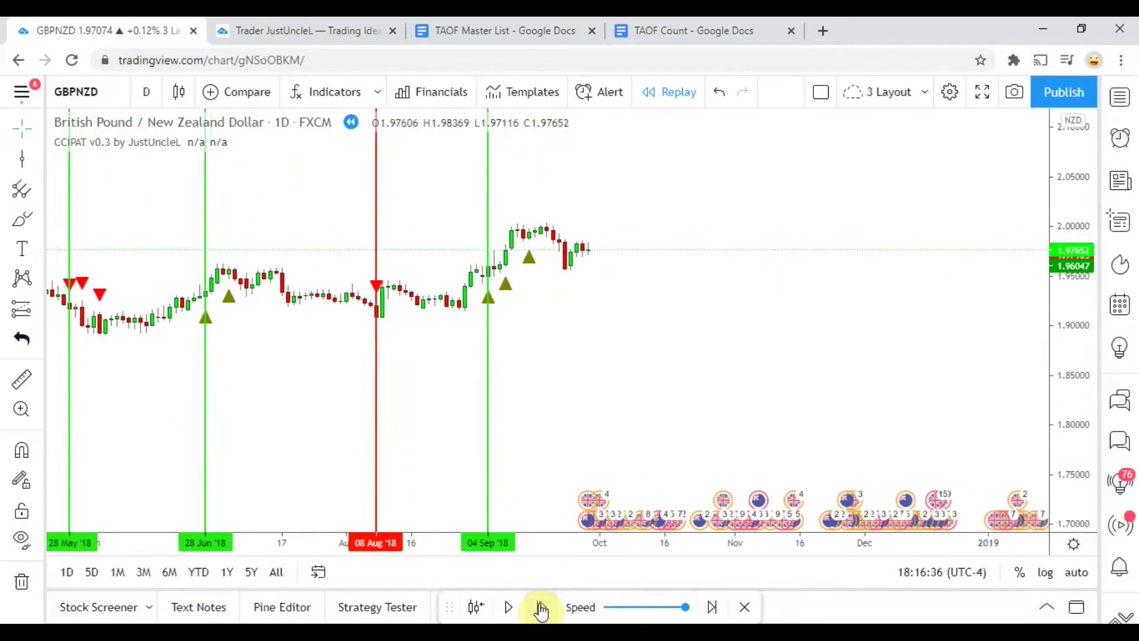
pyautogui.click(541, 608)
pyautogui.click(541, 609)
pyautogui.click(541, 608)
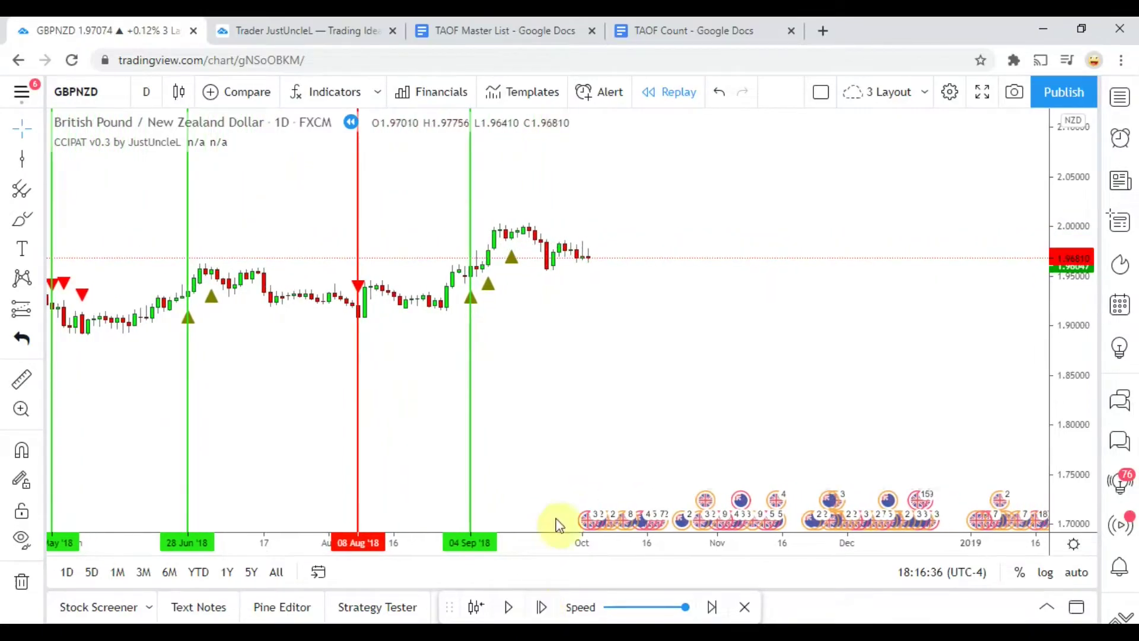
# Step: Place a green vertical line on the 13 Sep '18 buy arrow
pyautogui.click(512, 326)
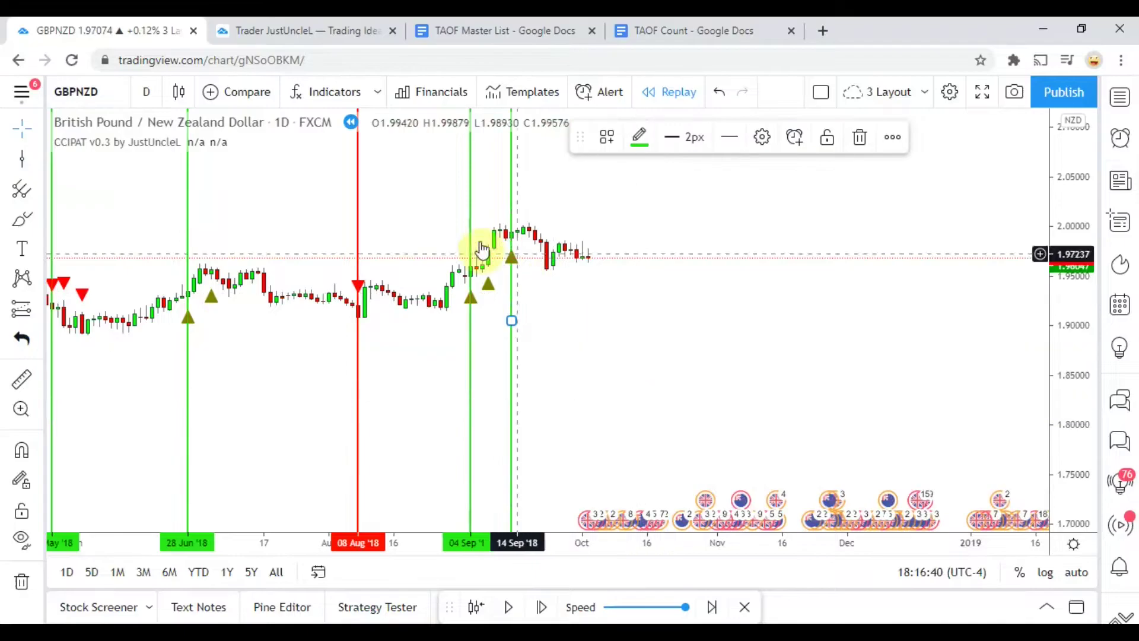
pyautogui.click(562, 373)
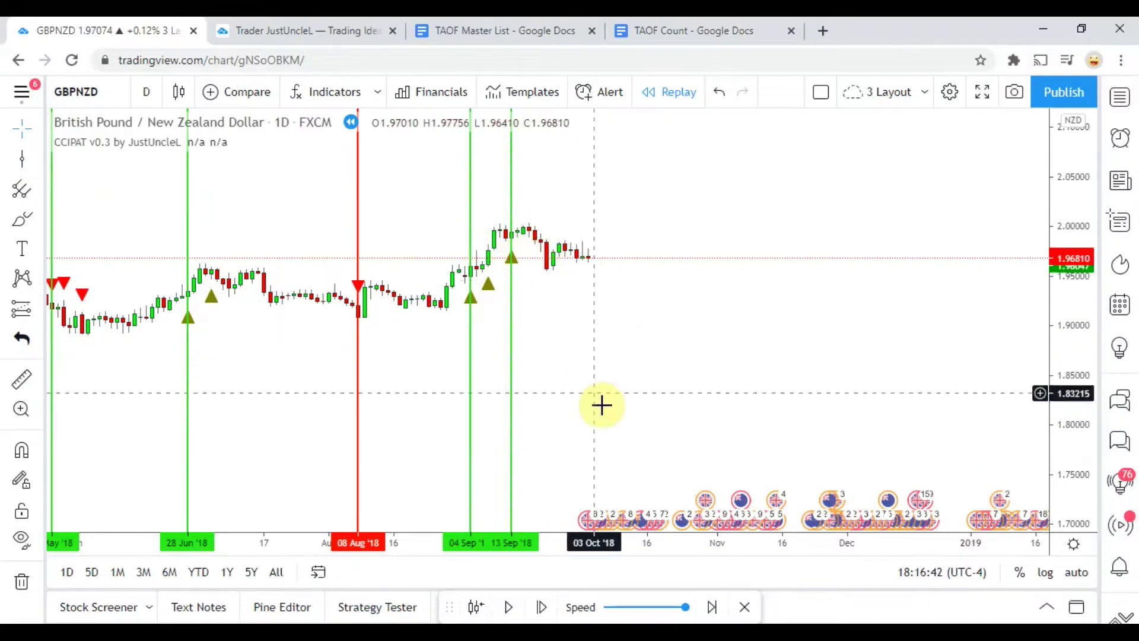
pyautogui.moveTo(616, 354); pyautogui.dragTo(616, 380)
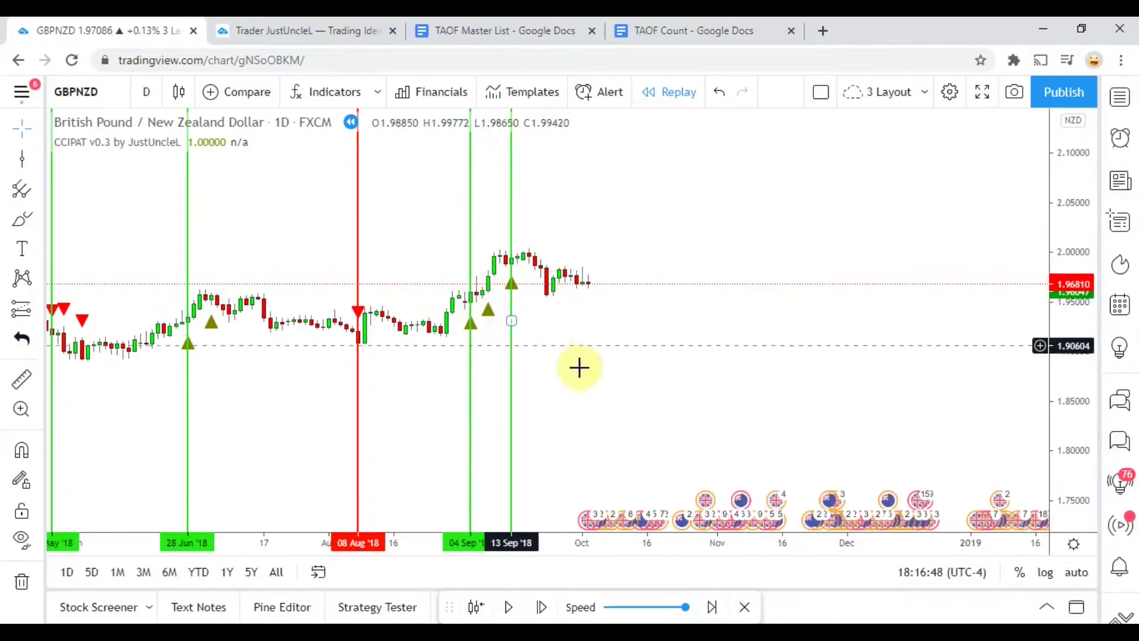
# Step: Measure the pip distance upward from the 04 Sep '18 signal's price level to check the target
pyautogui.click(24, 377)
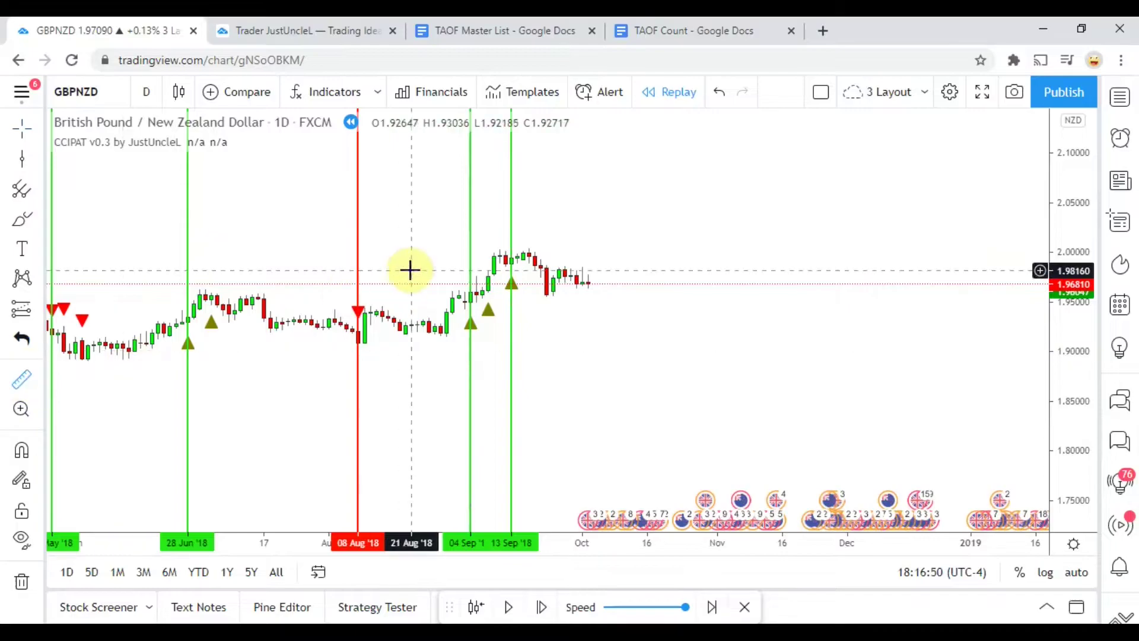
pyautogui.click(440, 288)
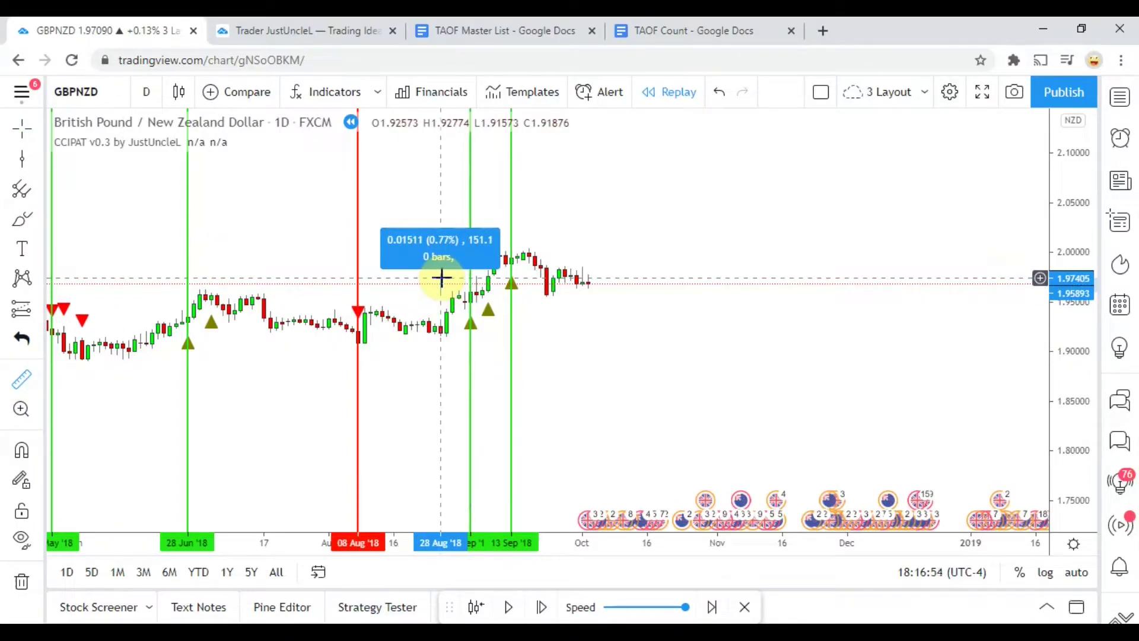
pyautogui.click(441, 278)
pyautogui.click(473, 353)
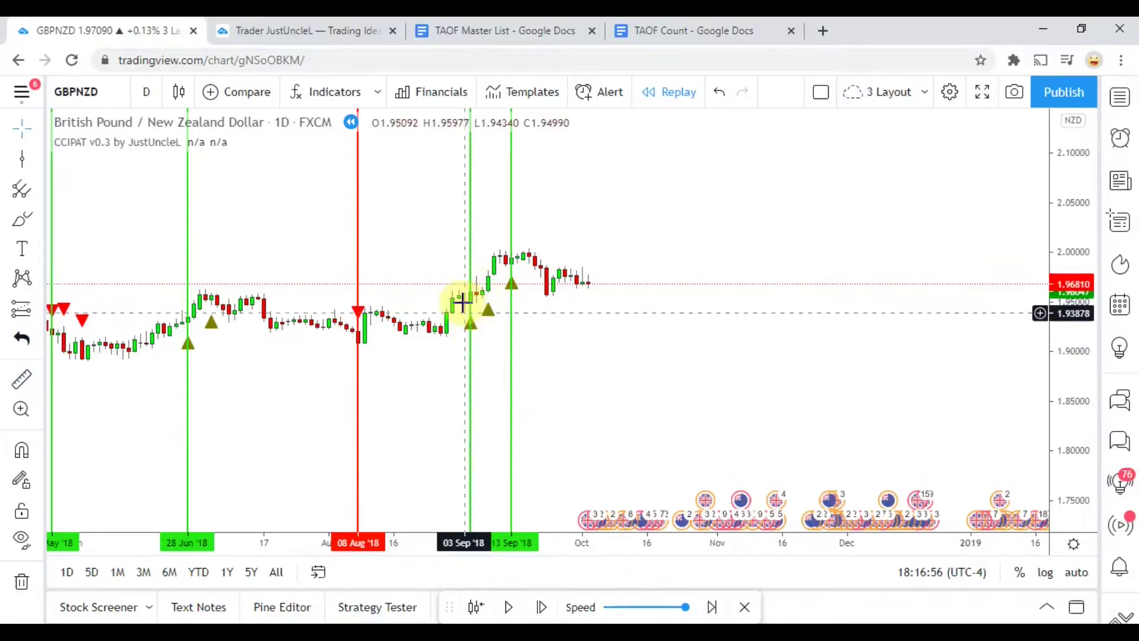
# Step: Mark the 07 Sep '18 buy arrow with a green vertical line and recolour the 13 Sep '18 line red
pyautogui.click(22, 158)
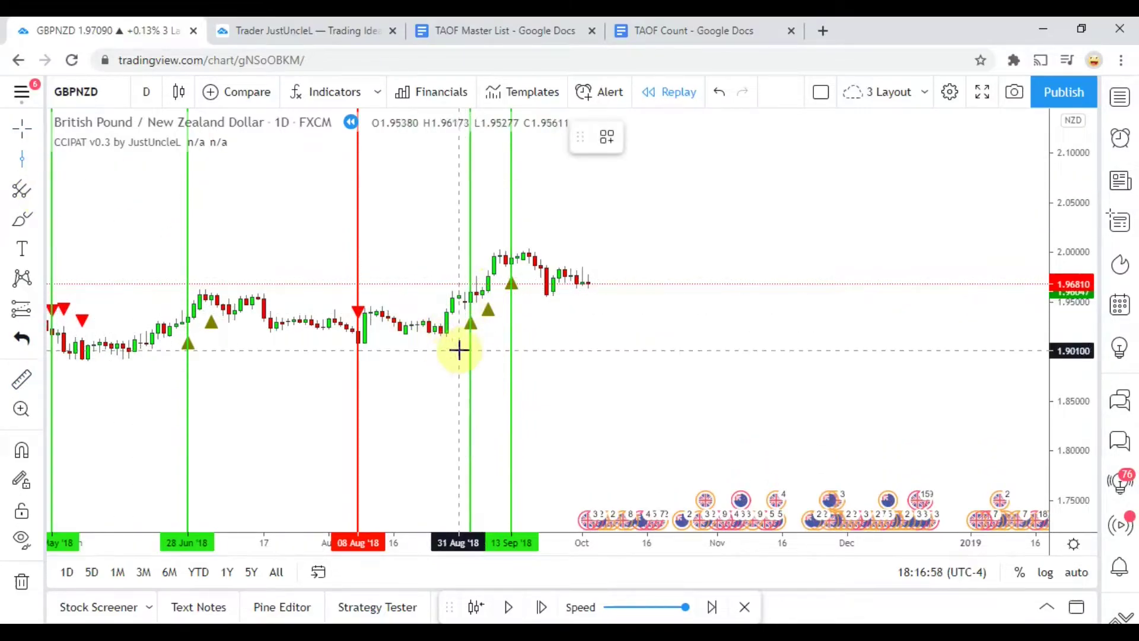
pyautogui.click(487, 347)
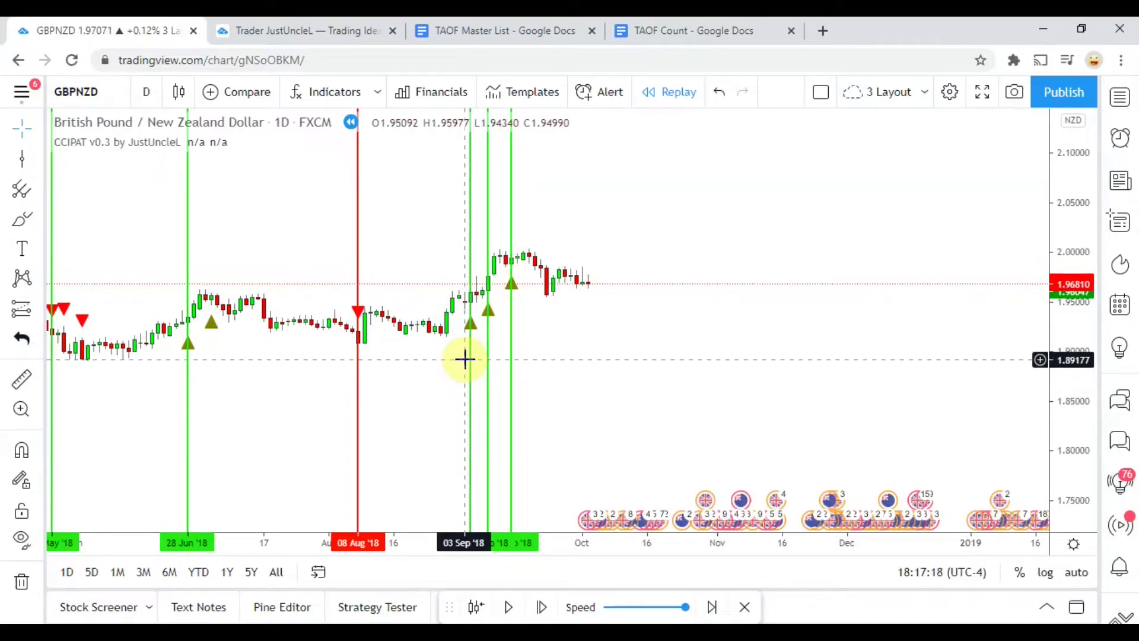
pyautogui.click(512, 320)
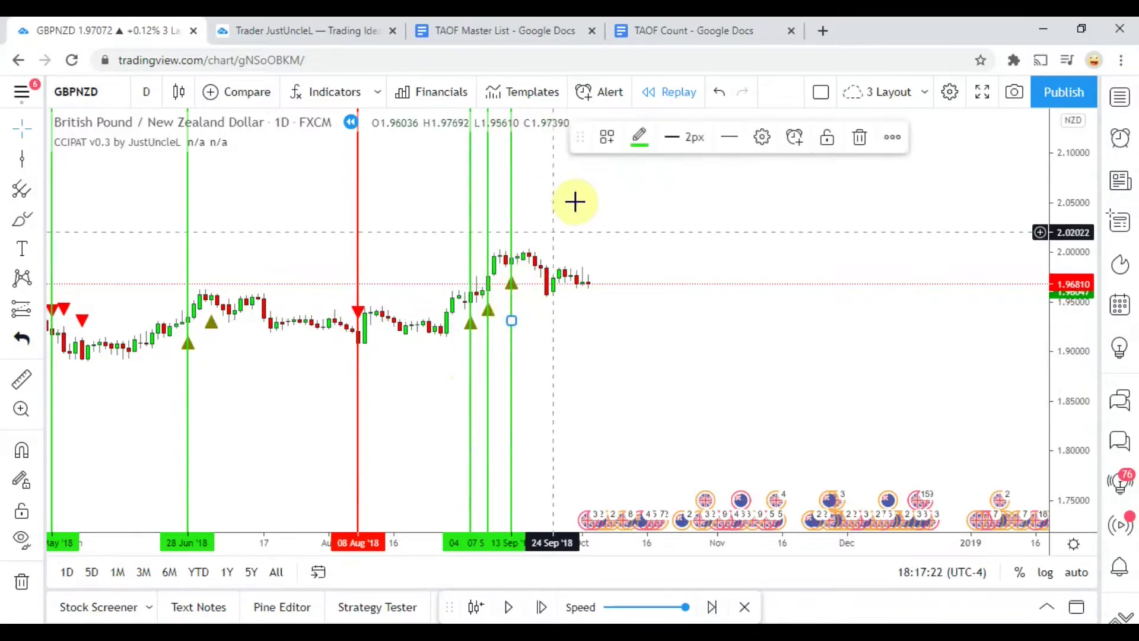
pyautogui.click(639, 137)
pyautogui.click(659, 354)
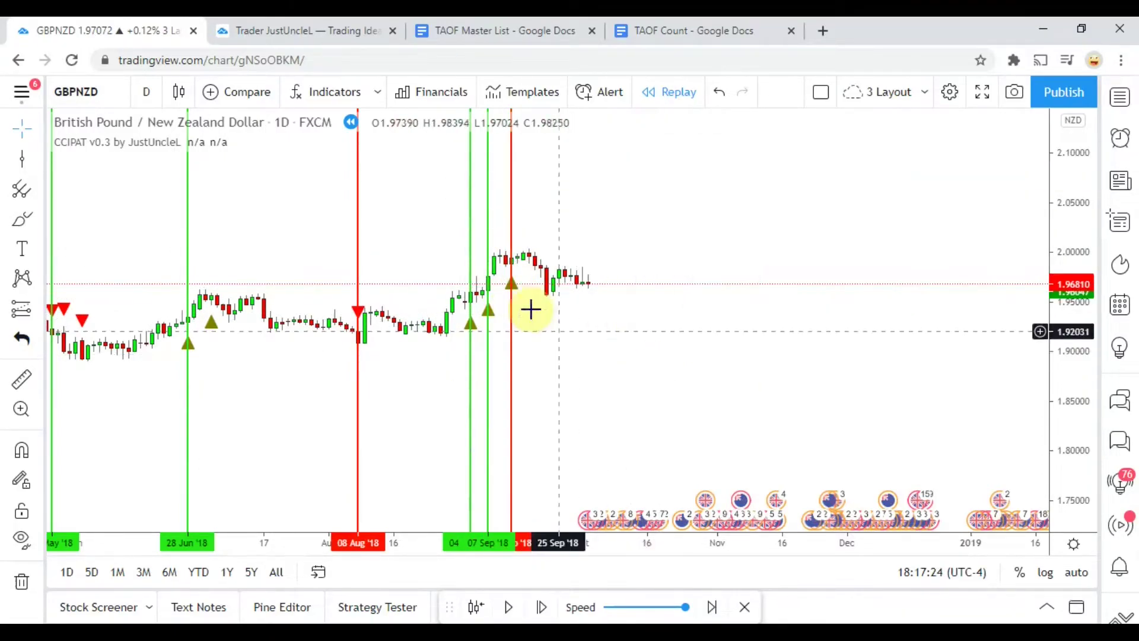
# Step: Measure the pip distance downward from the 28 May '18 sell signal's price level to check its target
pyautogui.moveTo(295, 384); pyautogui.dragTo(535, 392)
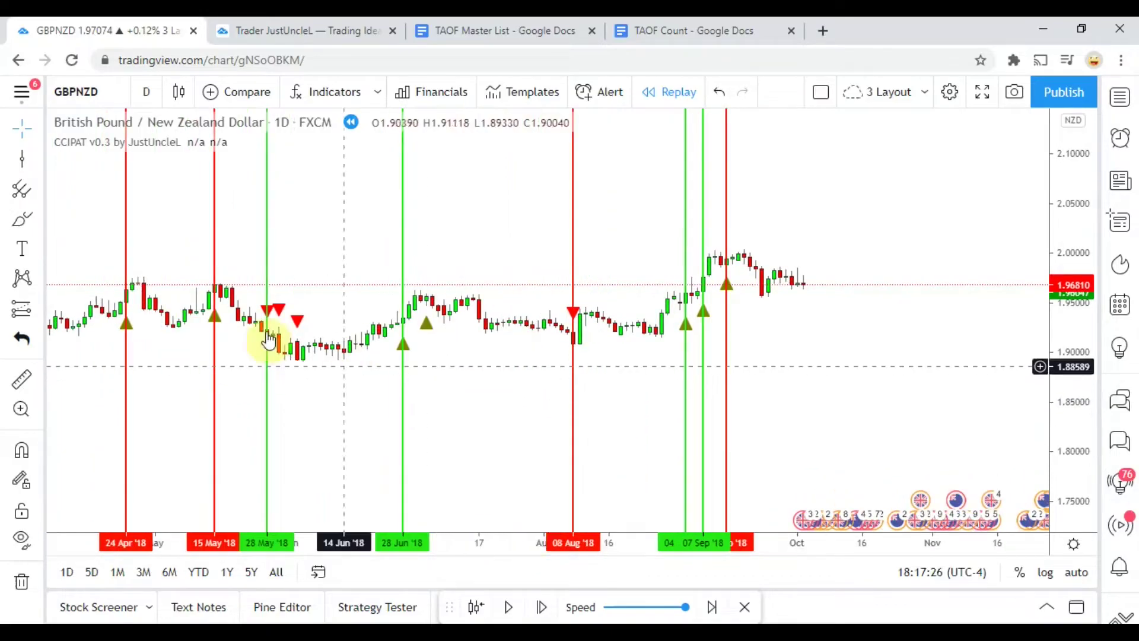
pyautogui.click(22, 381)
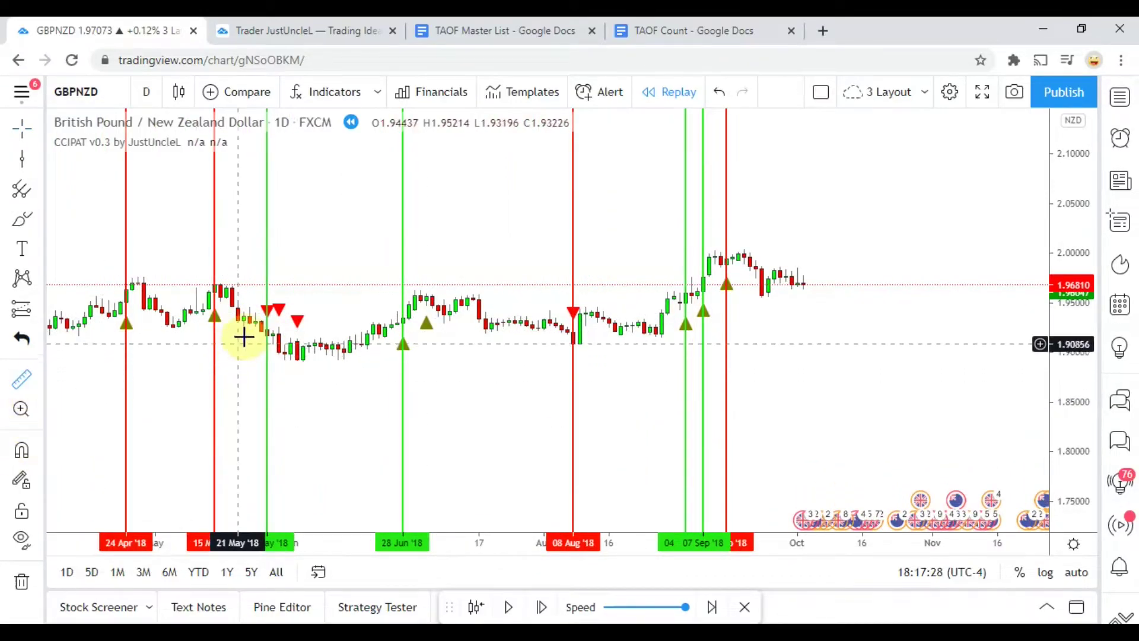
pyautogui.click(248, 336)
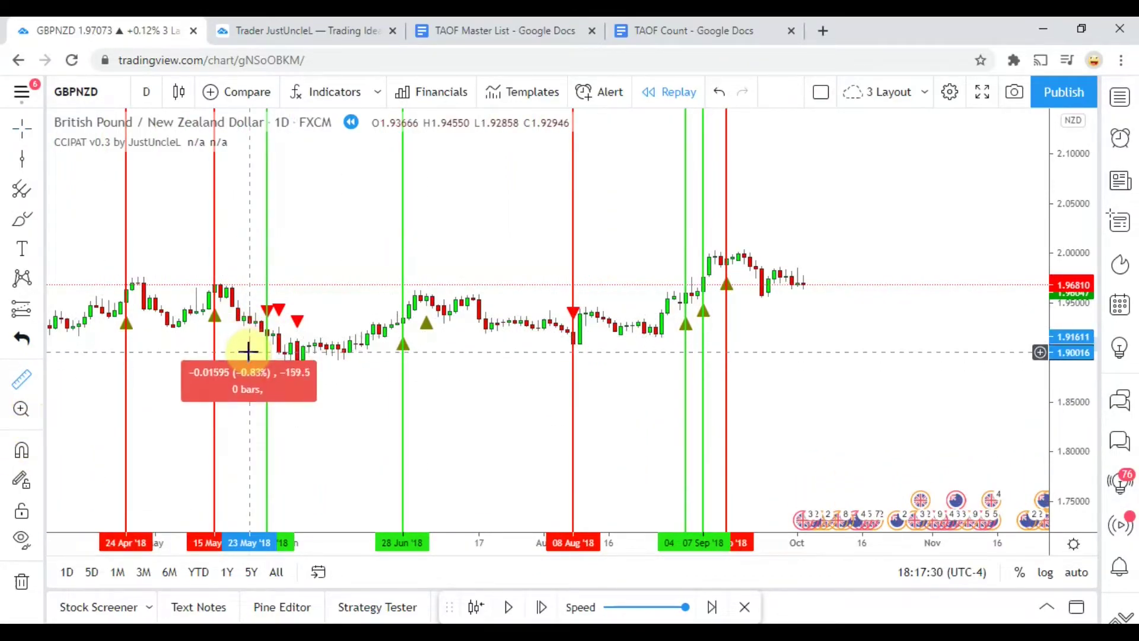
pyautogui.click(277, 378)
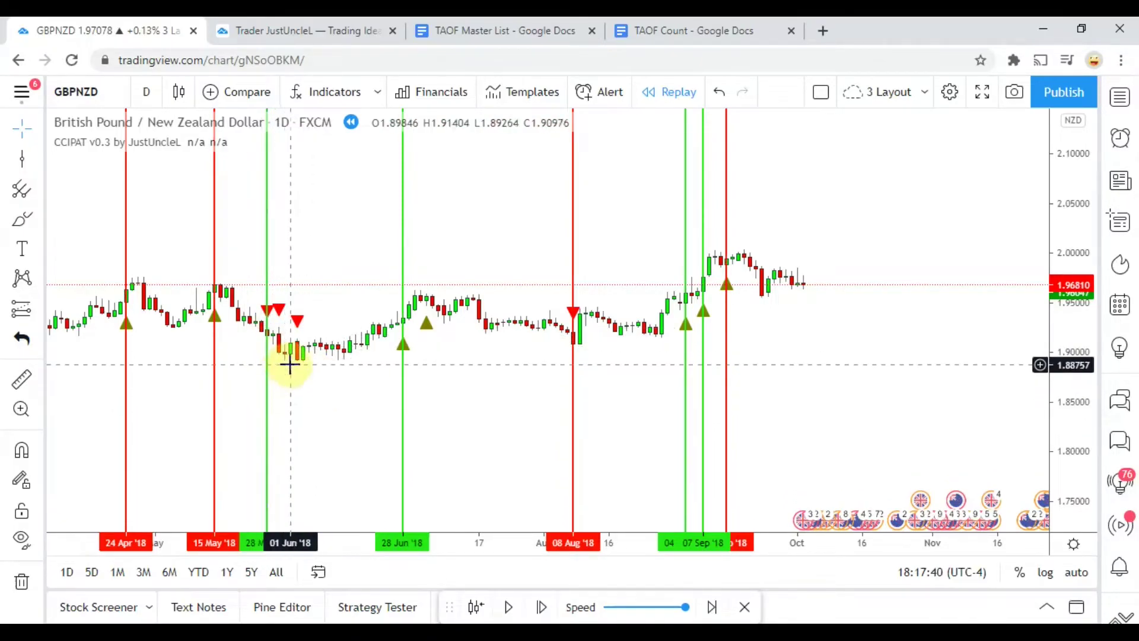
# Step: Place a red vertical line on the 04 Jun '18 sell arrow and return to the latest replay bars
pyautogui.click(22, 158)
pyautogui.click(296, 394)
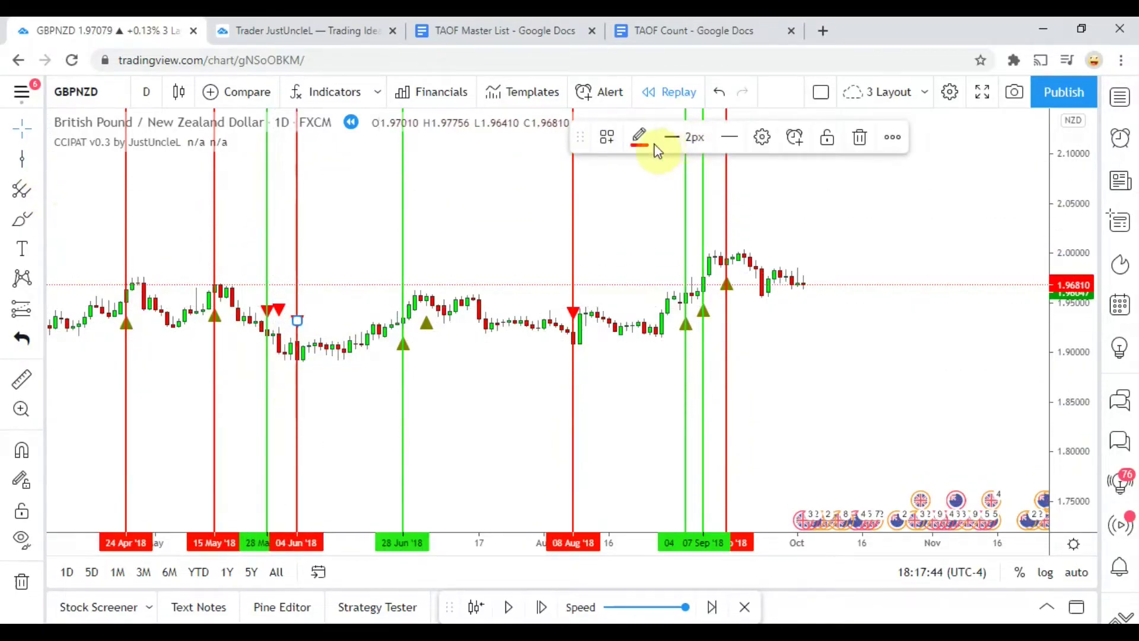
pyautogui.moveTo(773, 333); pyautogui.dragTo(599, 350)
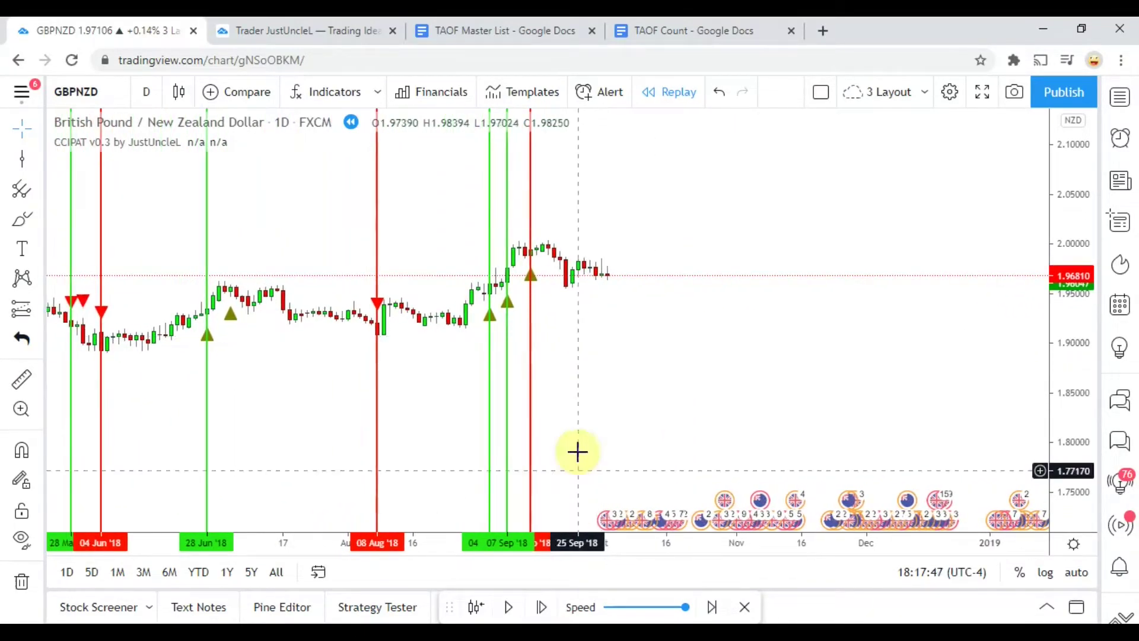
# Step: Advance the replay bar by bar to late October 2018, past the October buy and sell arrows
pyautogui.click(542, 608)
pyautogui.click(541, 608)
pyautogui.click(542, 607)
pyautogui.click(541, 608)
pyautogui.click(542, 608)
# Step: Place a red vertical line on the 09 Oct '18 buy arrow
pyautogui.click(22, 159)
pyautogui.click(519, 252)
pyautogui.click(537, 320)
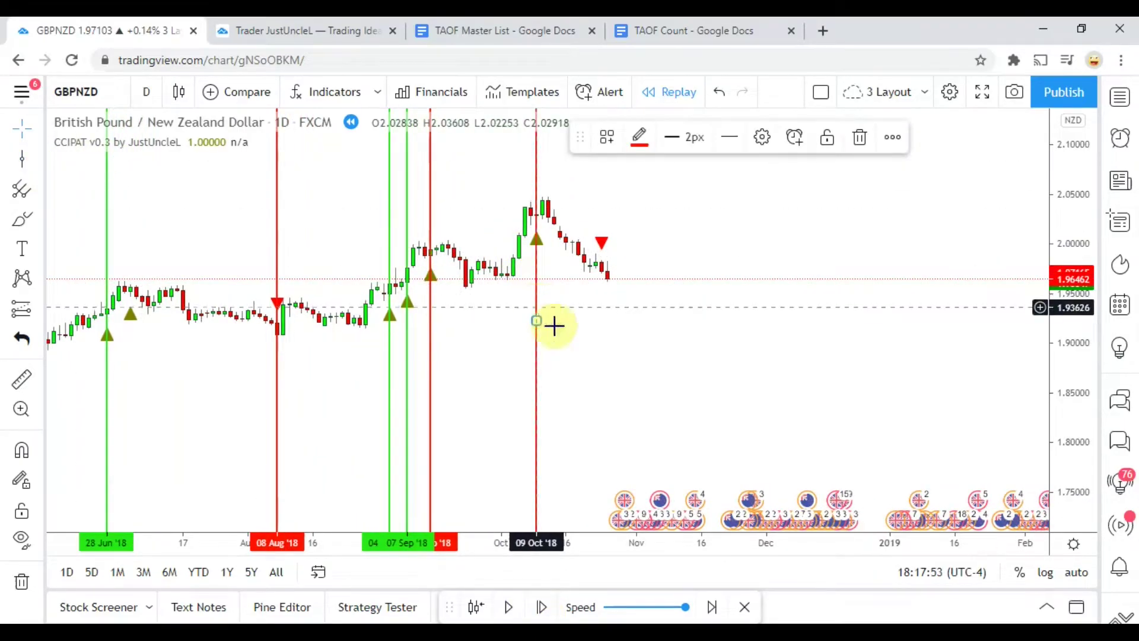
pyautogui.click(655, 355)
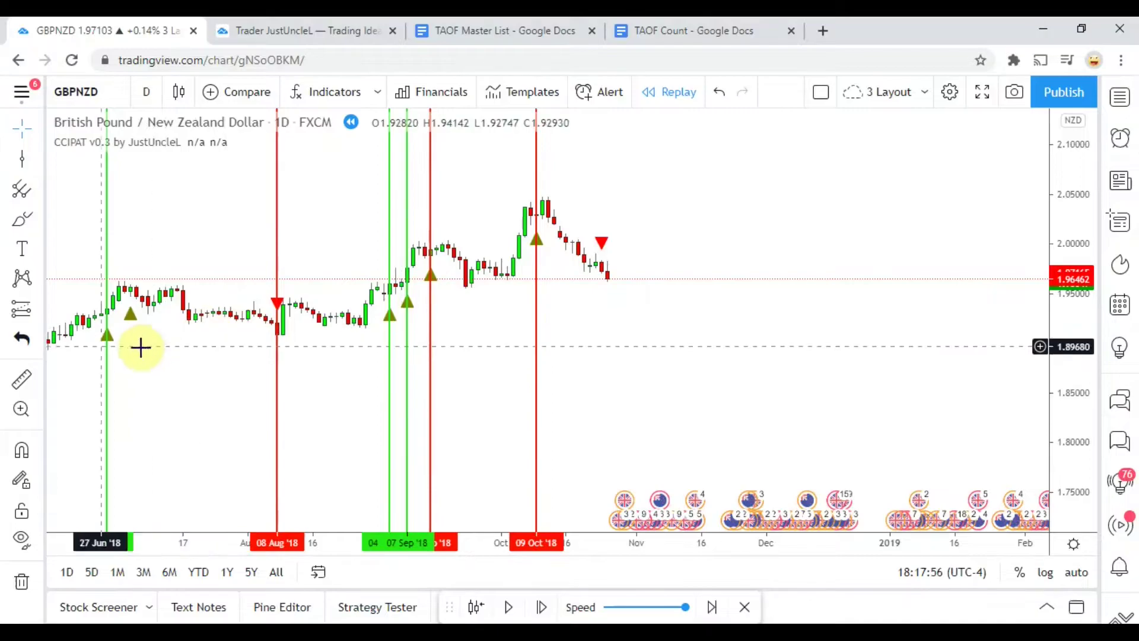
# Step: Measure the pip distance upward from the 09 Oct '18 signal's price level to check the target
pyautogui.click(21, 380)
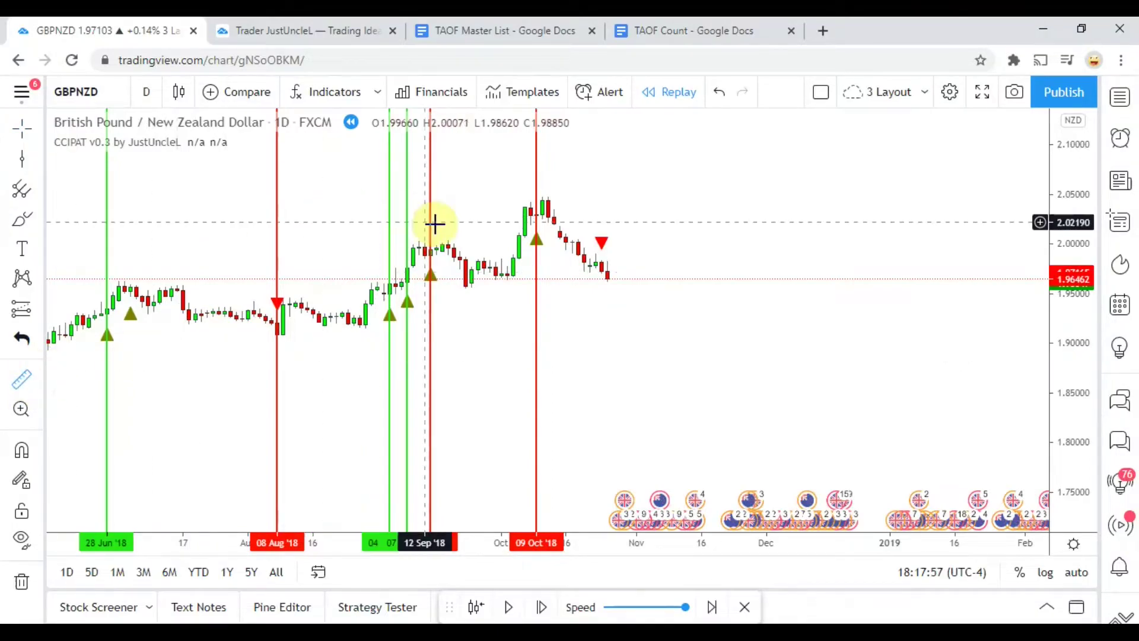
pyautogui.click(495, 214)
pyautogui.click(495, 196)
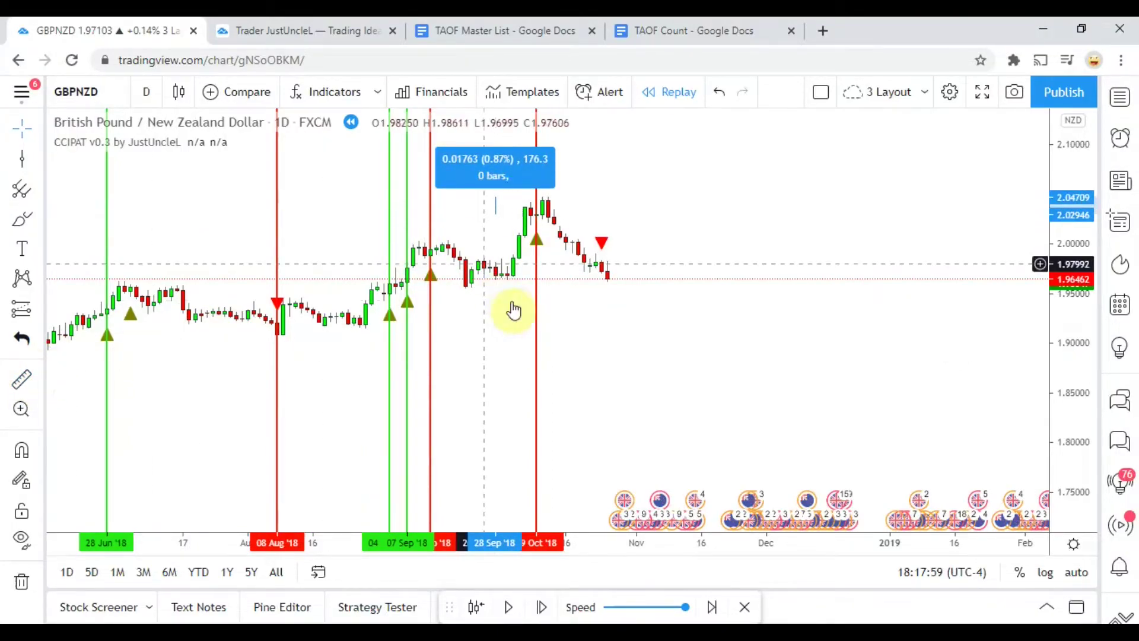
# Step: Recolour the 09 Oct '18 vertical line green
pyautogui.click(536, 321)
pyautogui.click(639, 137)
pyautogui.click(640, 354)
pyautogui.click(589, 364)
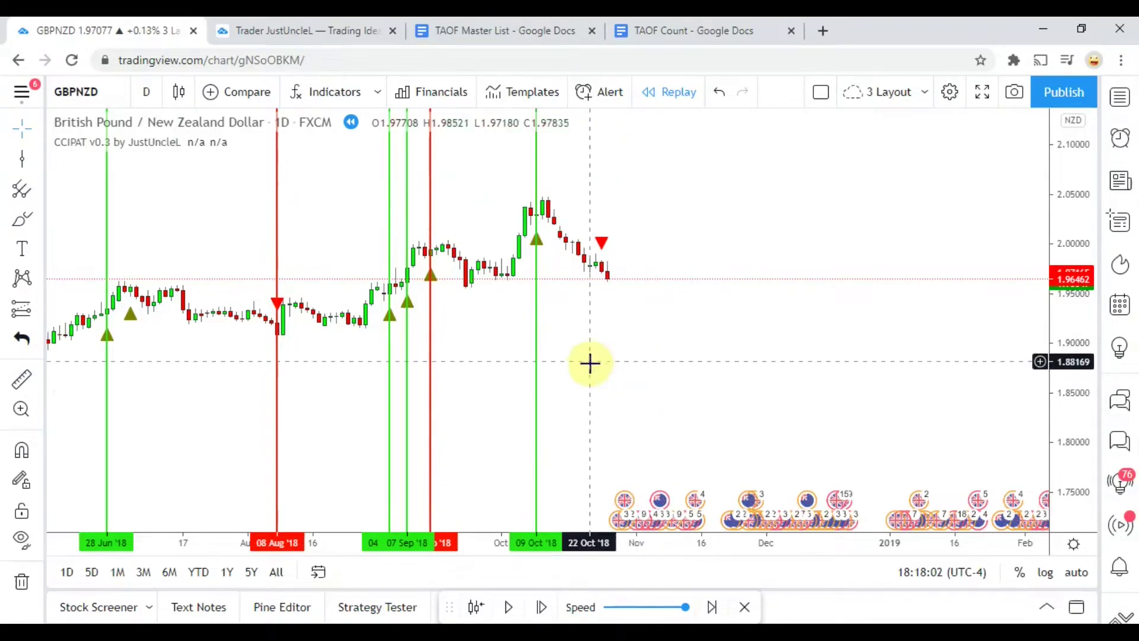
# Step: Advance the replay to mid-November 2018 and mark the 24 Oct '18 sell arrow with a green vertical line
pyautogui.click(541, 606)
pyautogui.click(541, 606)
pyautogui.click(541, 606)
pyautogui.click(541, 606)
pyautogui.click(541, 606)
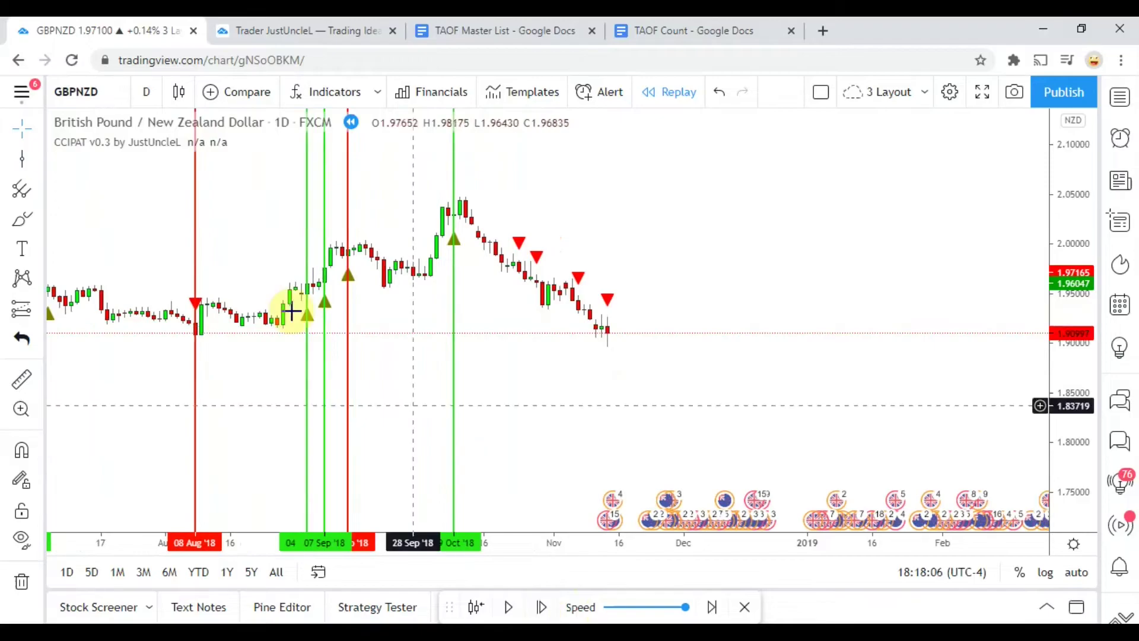
pyautogui.click(22, 157)
pyautogui.click(519, 321)
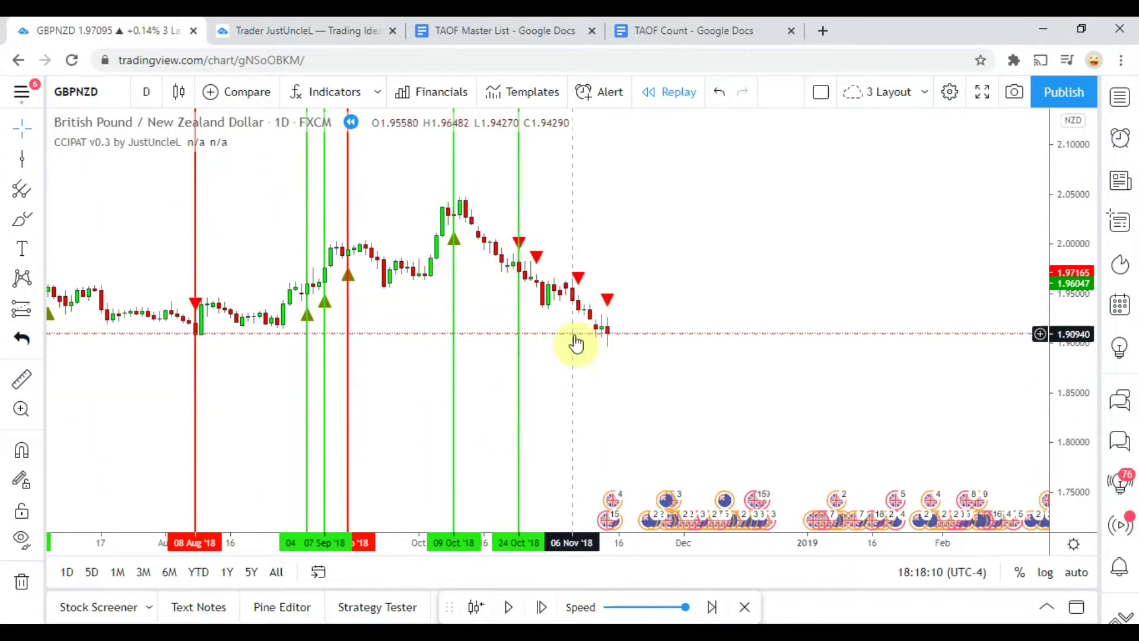
# Step: Mark the 07 Nov '18 sell arrow with a green vertical line
pyautogui.click(22, 158)
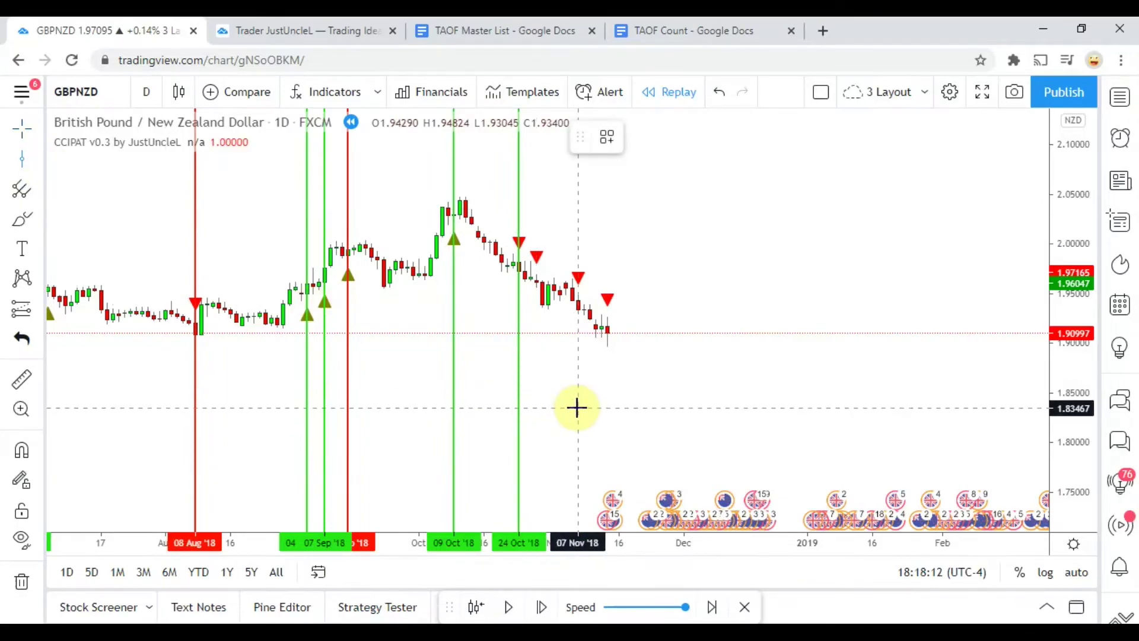
pyautogui.click(578, 407)
pyautogui.click(761, 425)
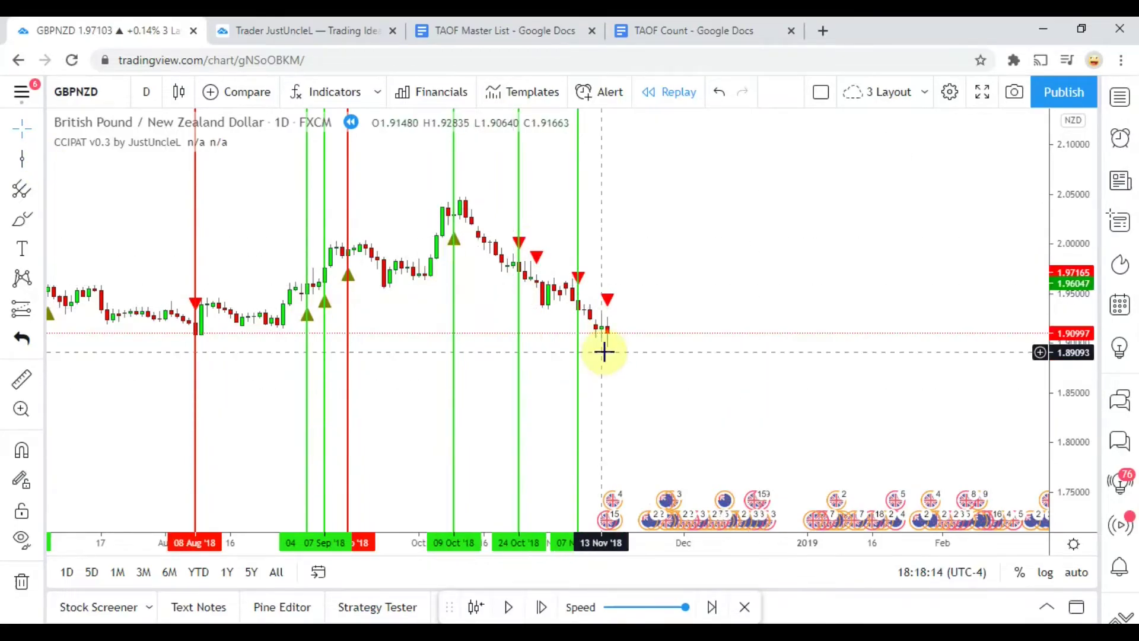
# Step: Advance the replay to late November 2018 and mark the 14 Nov '18 sell arrow with a green vertical line
pyautogui.click(542, 607)
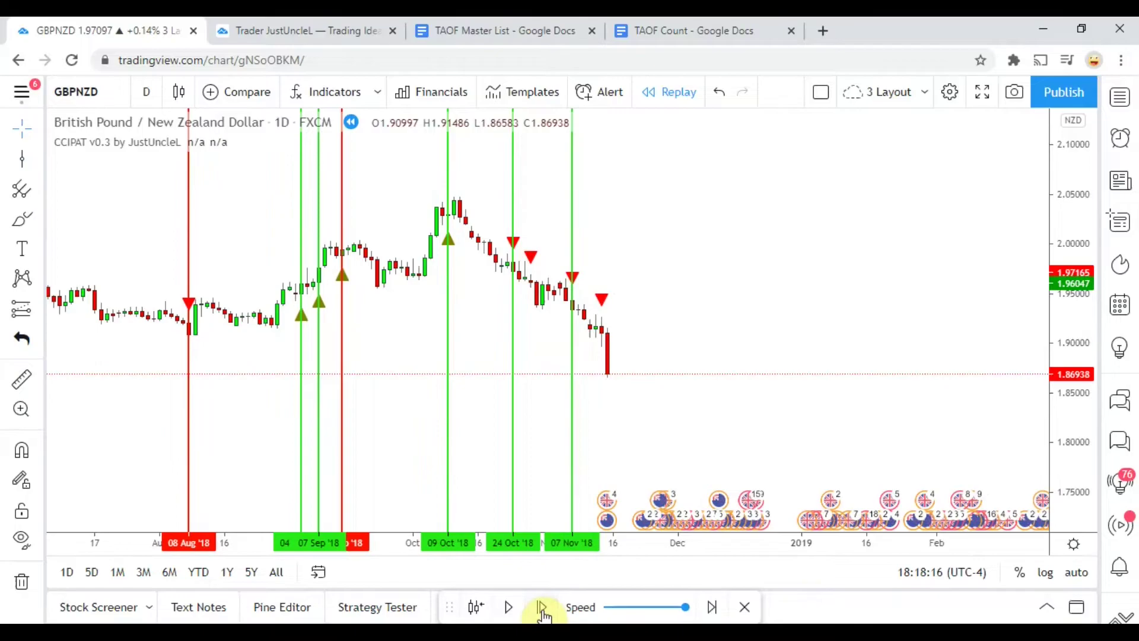
pyautogui.click(542, 608)
pyautogui.click(542, 607)
pyautogui.click(542, 607)
pyautogui.click(18, 156)
pyautogui.click(556, 467)
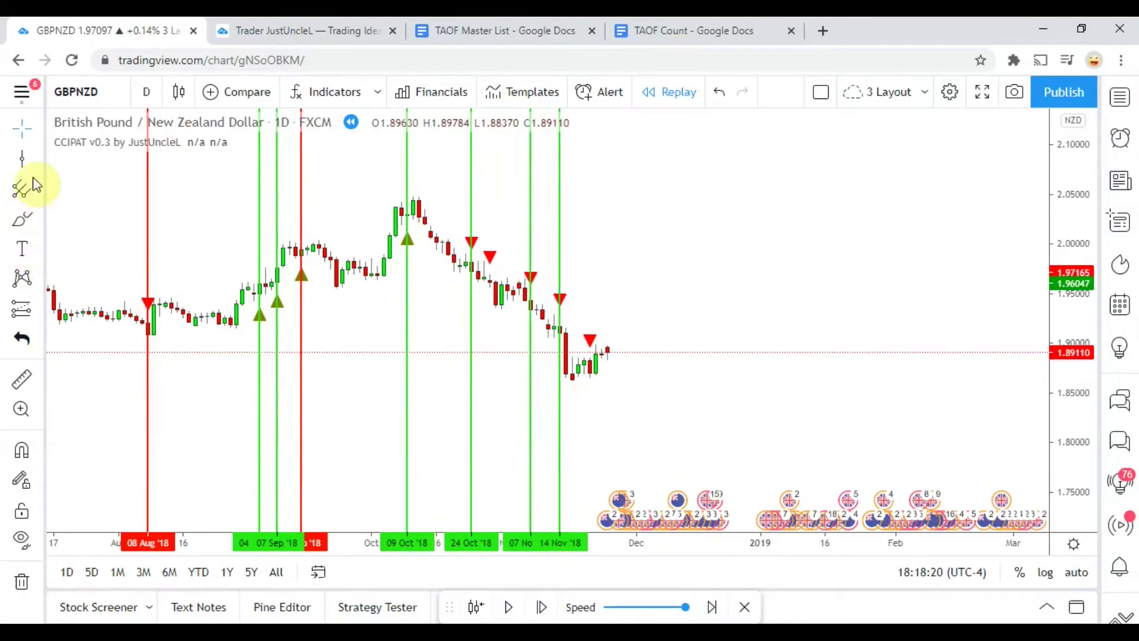
# Step: Place a green vertical line on the 21 Nov '18 sell arrow
pyautogui.click(32, 155)
pyautogui.click(30, 157)
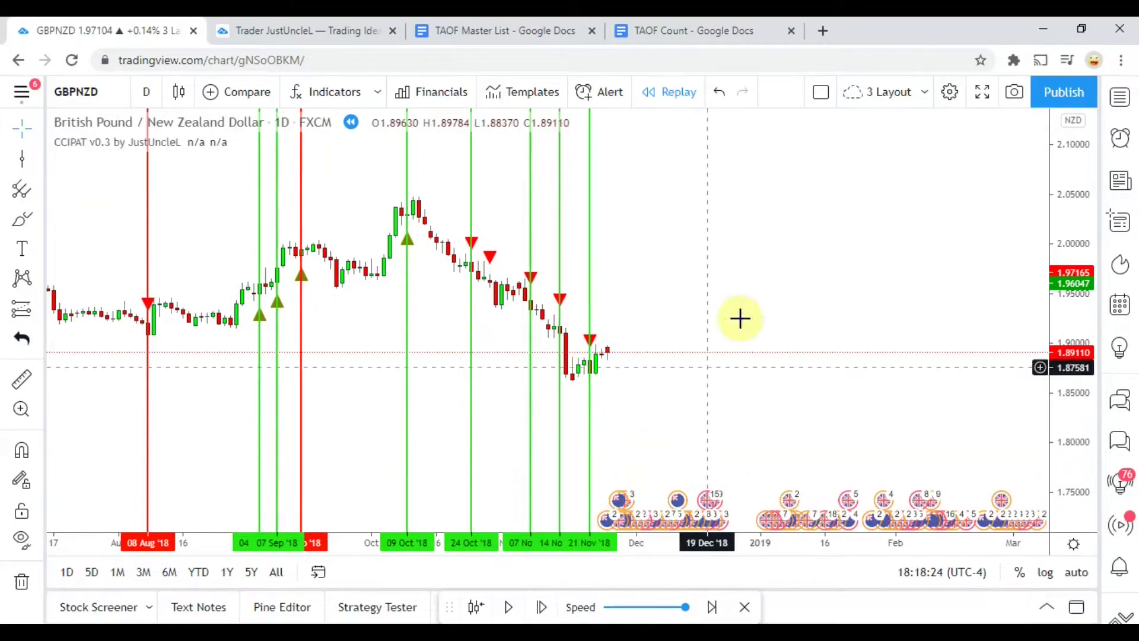
pyautogui.click(597, 382)
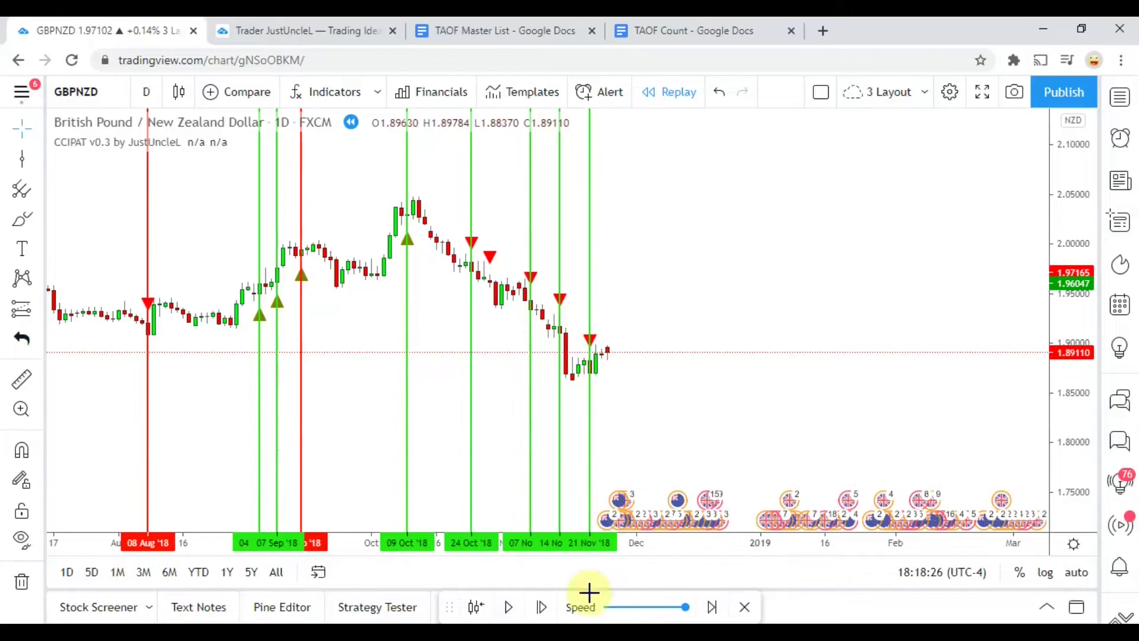
# Step: Advance the bar replay to about 10 December 2018
pyautogui.click(541, 607)
pyautogui.click(541, 607)
pyautogui.click(541, 607)
pyautogui.click(541, 607)
pyautogui.click(541, 607)
pyautogui.click(541, 607)
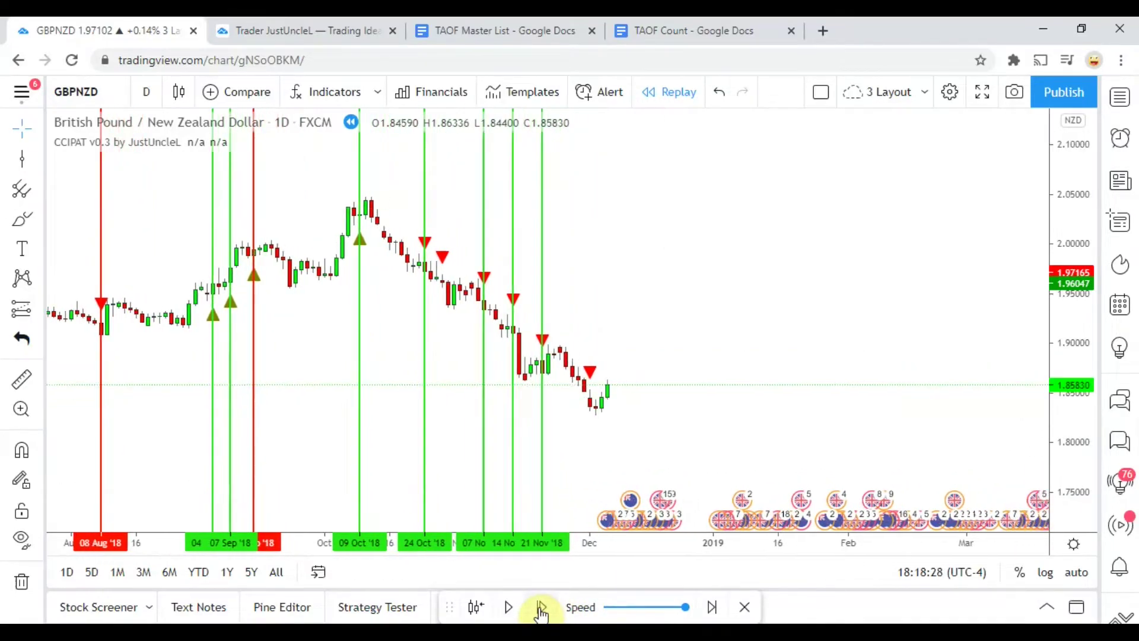
pyautogui.click(541, 607)
pyautogui.click(542, 607)
# Step: Measure the pip distance above the 21 Nov '18 signal to check the stop, and recolour its vertical line red
pyautogui.click(21, 379)
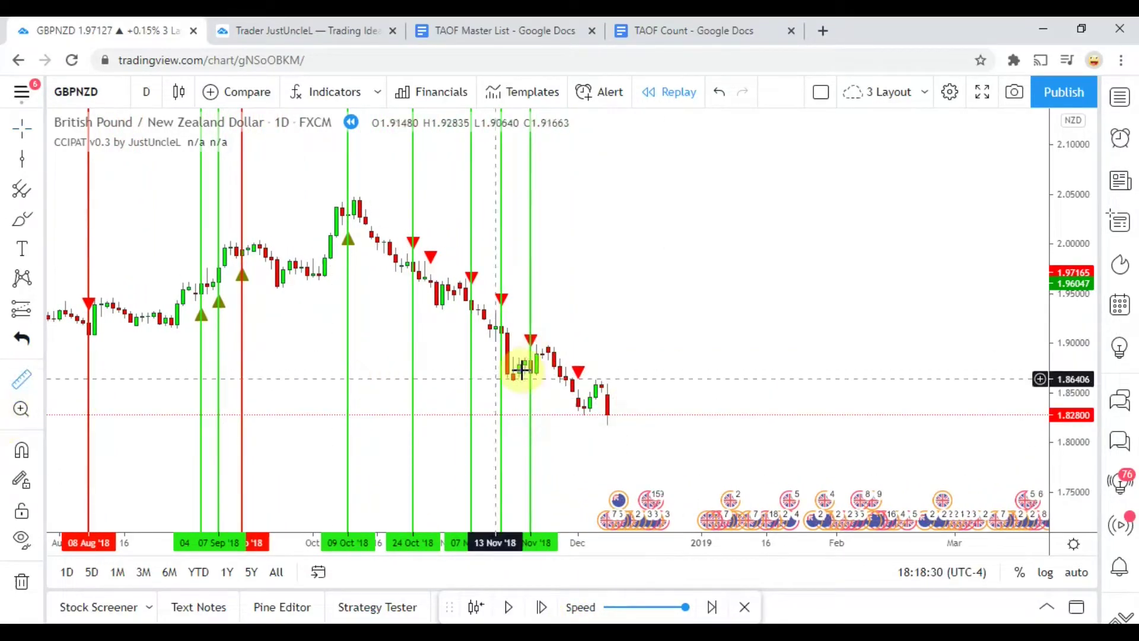
pyautogui.click(558, 372)
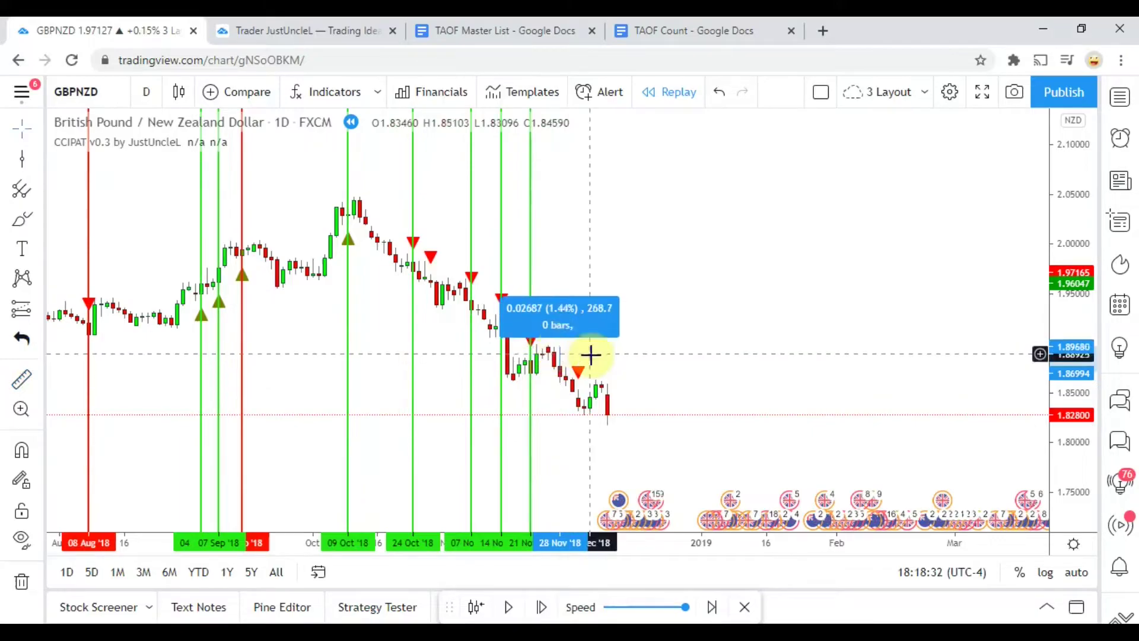
pyautogui.click(532, 391)
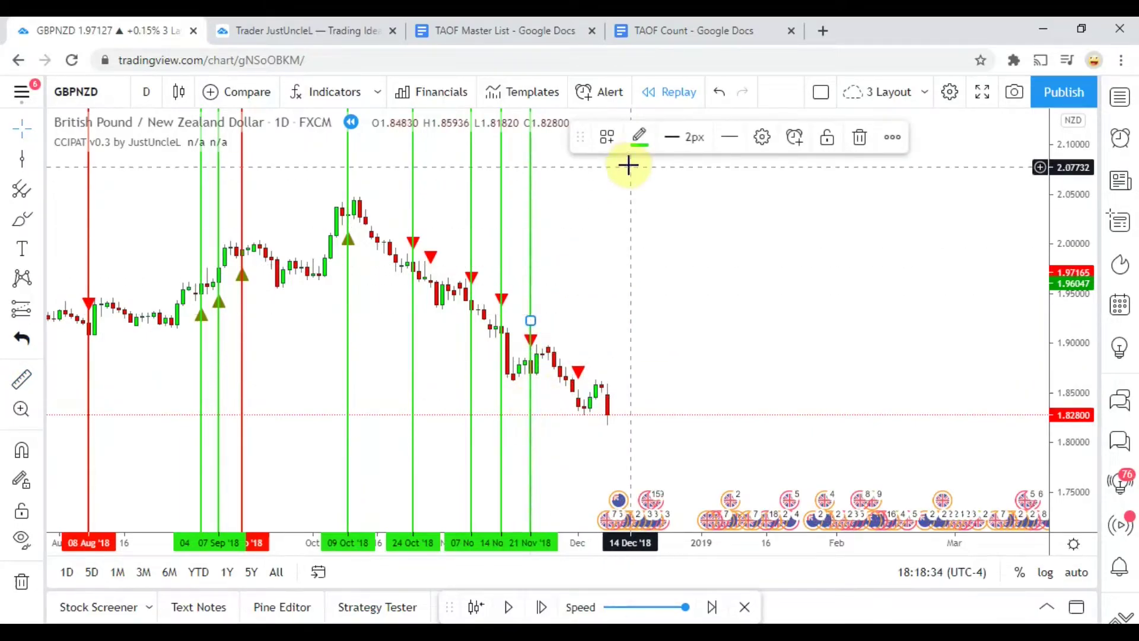
pyautogui.click(639, 139)
pyautogui.click(659, 353)
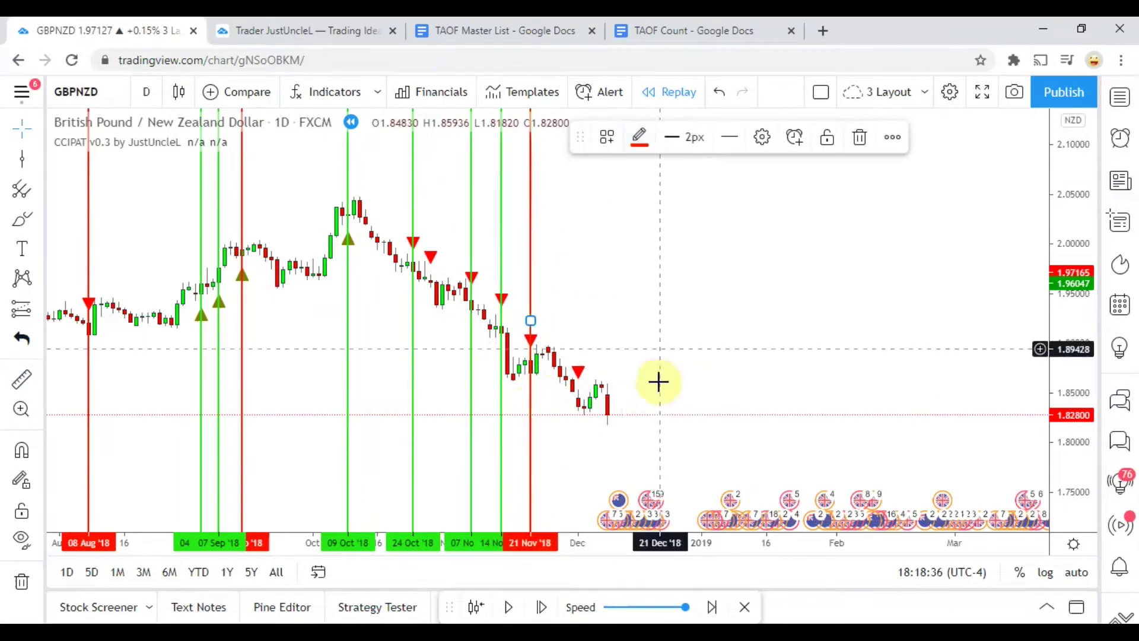
pyautogui.click(643, 451)
# Step: Mark the 03 Dec '18 sell arrow with a red vertical line
pyautogui.moveTo(564, 429); pyautogui.dragTo(561, 405)
pyautogui.click(24, 162)
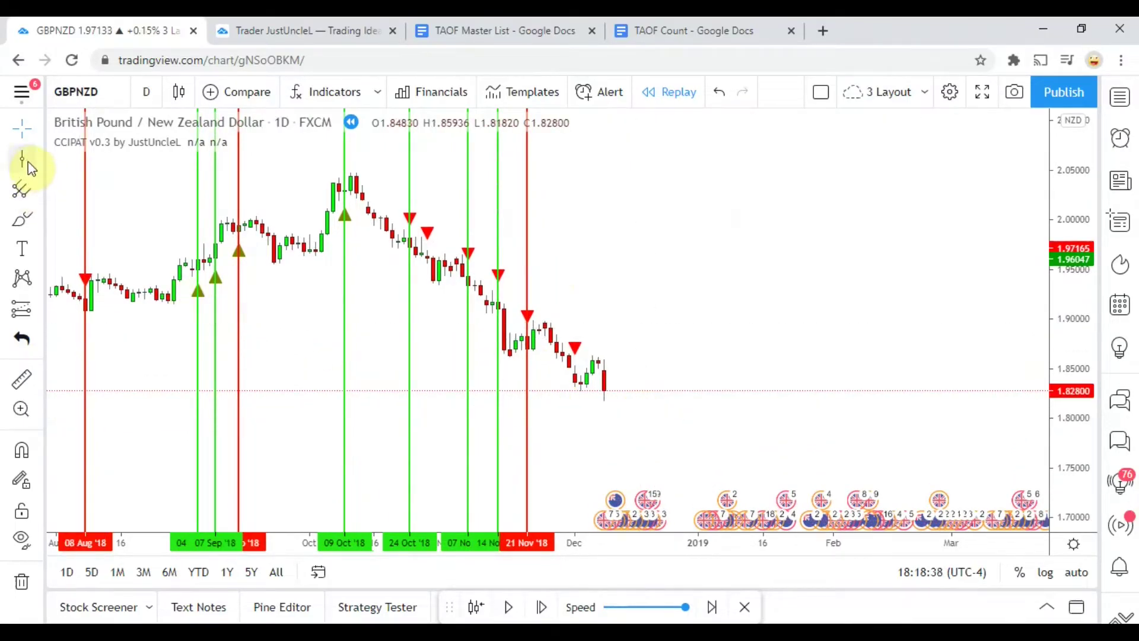
pyautogui.click(574, 406)
pyautogui.click(635, 273)
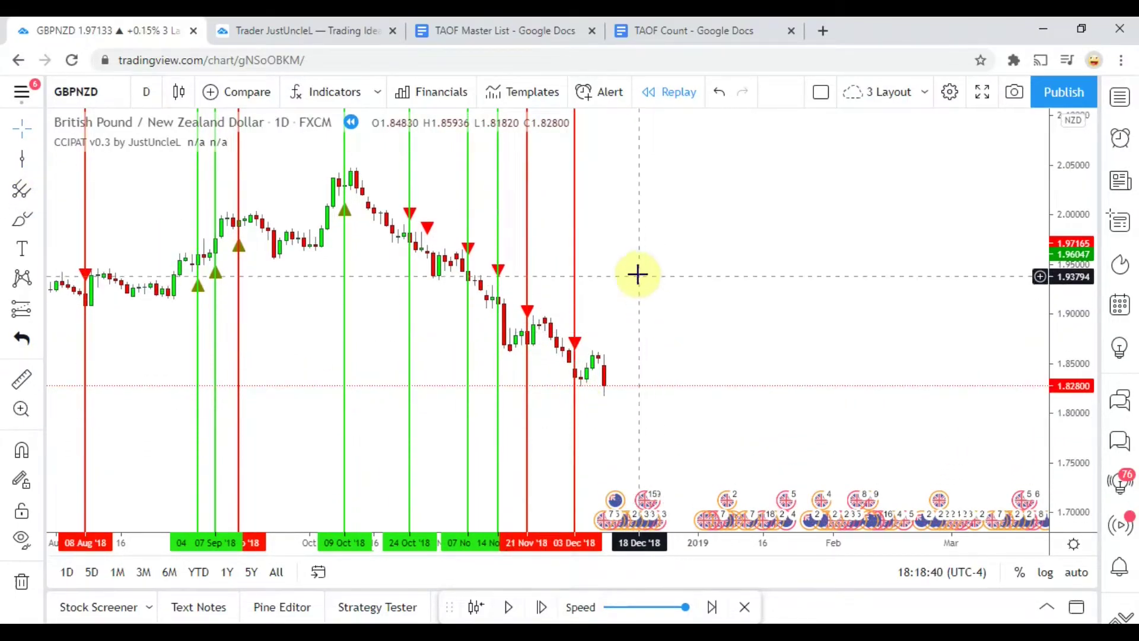
# Step: Advance the bar replay to the buy arrow at 31 December 2018
pyautogui.click(542, 608)
pyautogui.click(541, 609)
pyautogui.click(542, 609)
pyautogui.click(541, 608)
pyautogui.click(541, 608)
pyautogui.click(541, 608)
pyautogui.click(541, 608)
pyautogui.click(542, 608)
pyautogui.click(541, 608)
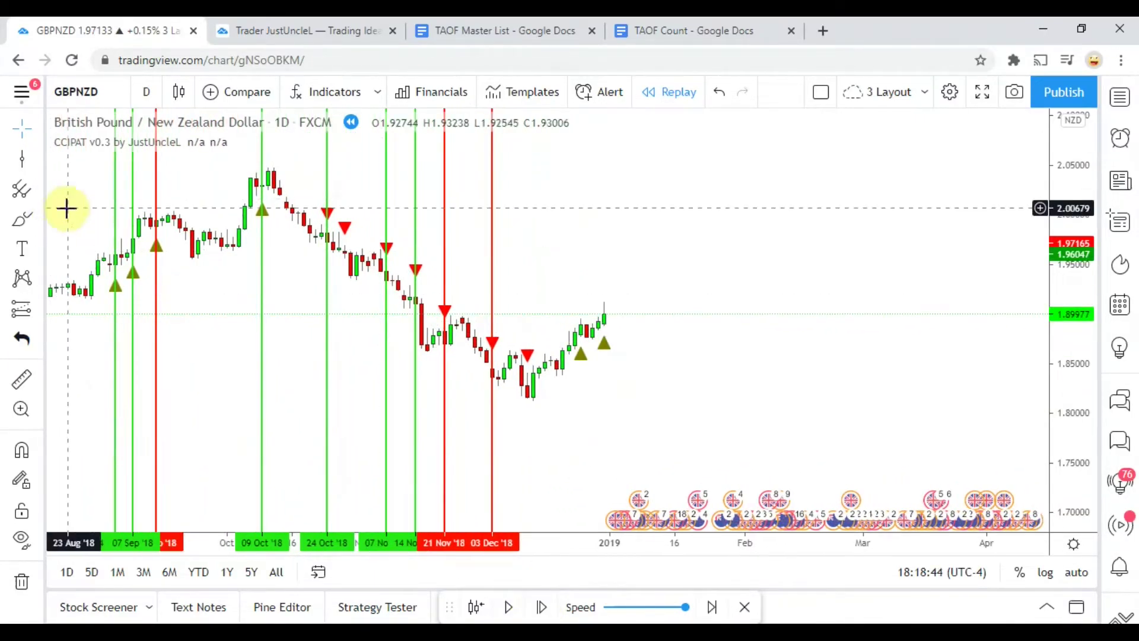
# Step: Mark the 11 Dec '18 sell arrow with a red vertical line
pyautogui.click(23, 159)
pyautogui.click(526, 449)
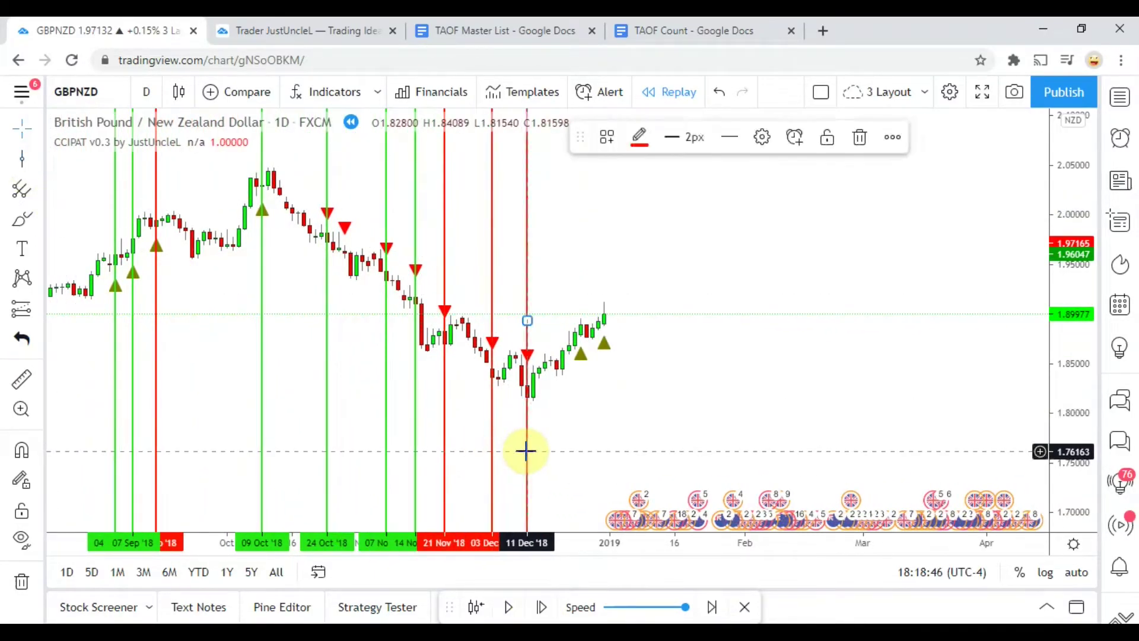
pyautogui.click(683, 404)
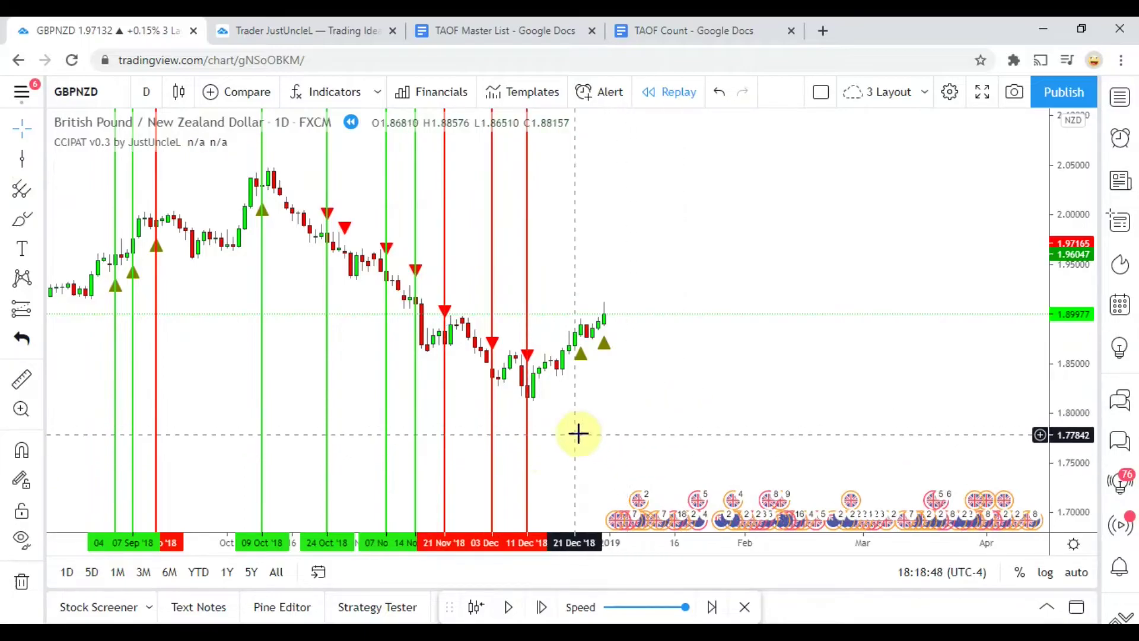
# Step: Place a vertical line on the 24 Dec '18 buy arrow and recolour it green
pyautogui.click(22, 159)
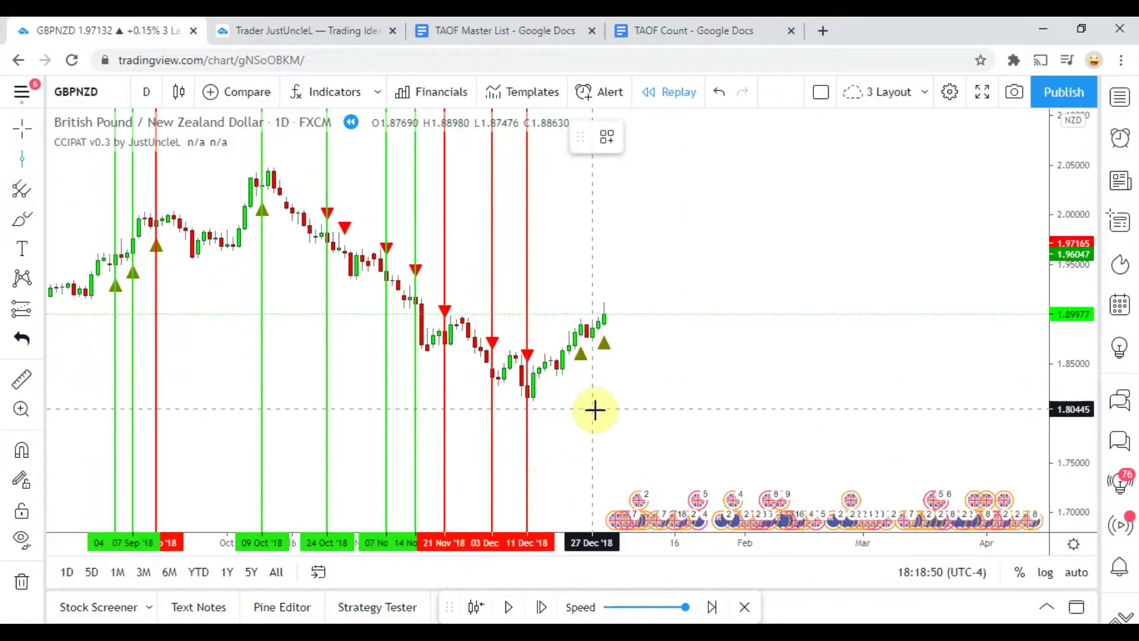
pyautogui.click(581, 424)
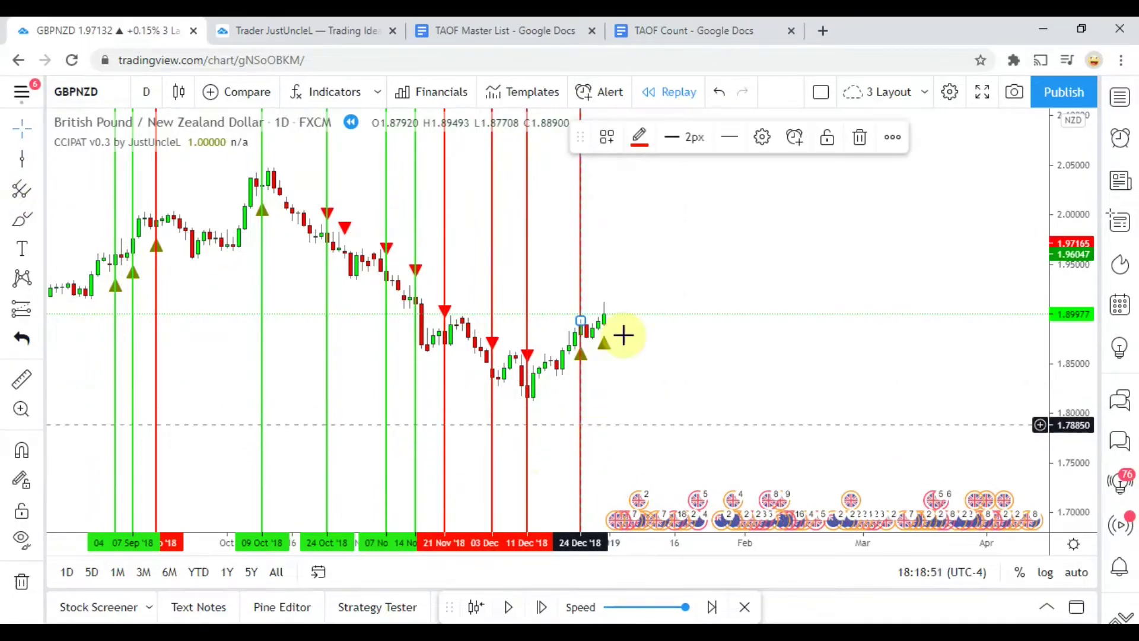
pyautogui.click(639, 137)
pyautogui.click(641, 354)
pyautogui.click(646, 376)
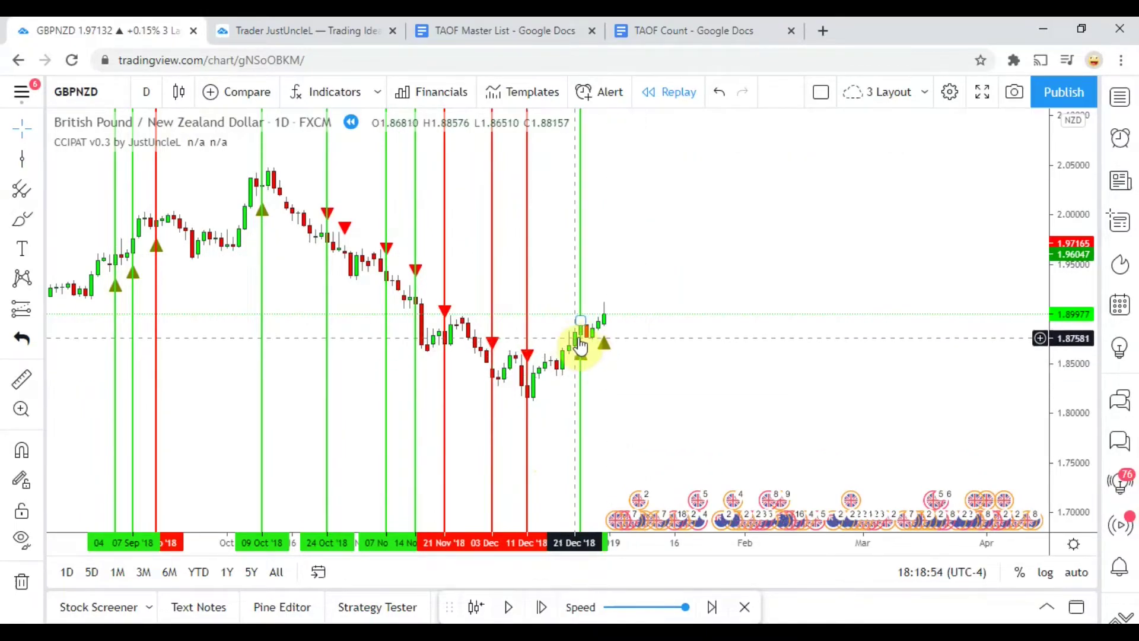
# Step: Measure the pip distance downward from the 24 Dec '18 signal's price level to check the stop
pyautogui.click(18, 384)
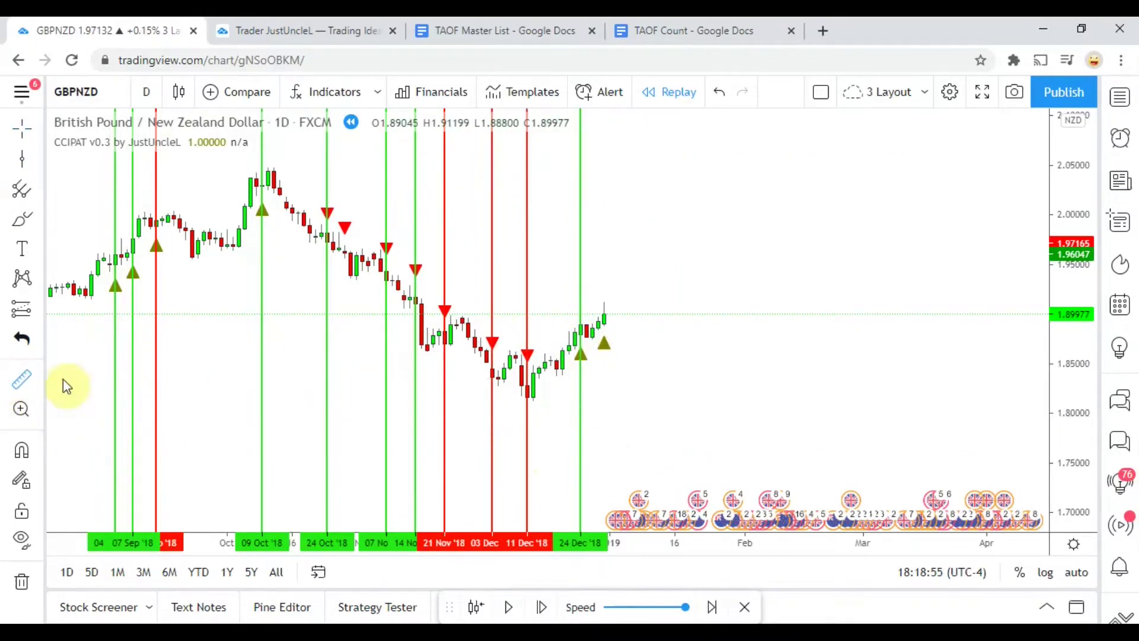
pyautogui.click(567, 323)
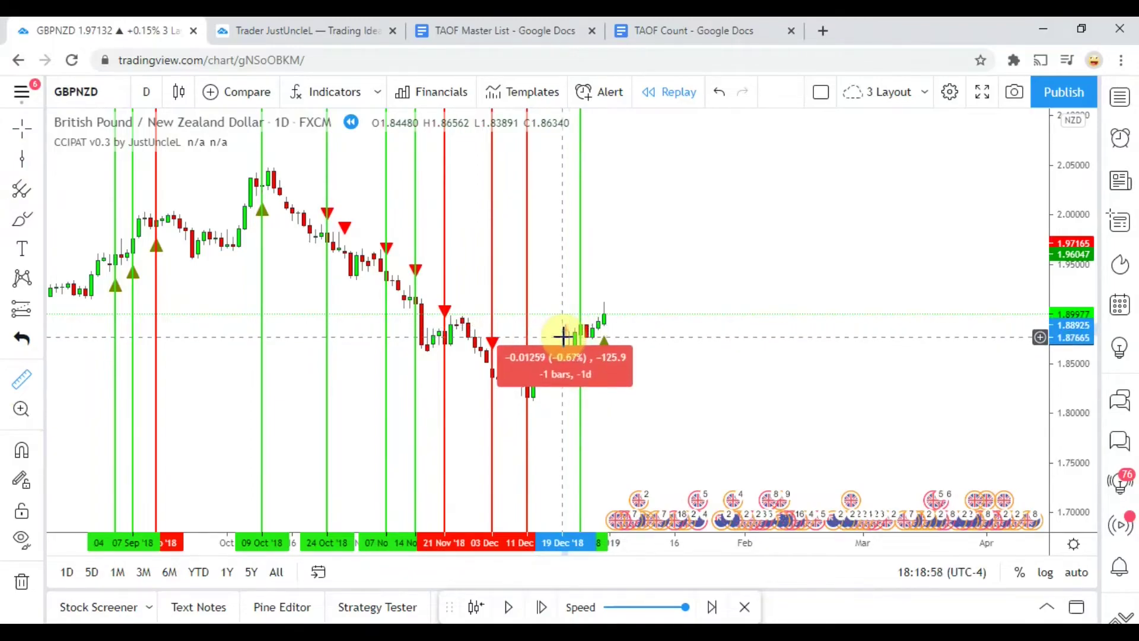
pyautogui.click(562, 337)
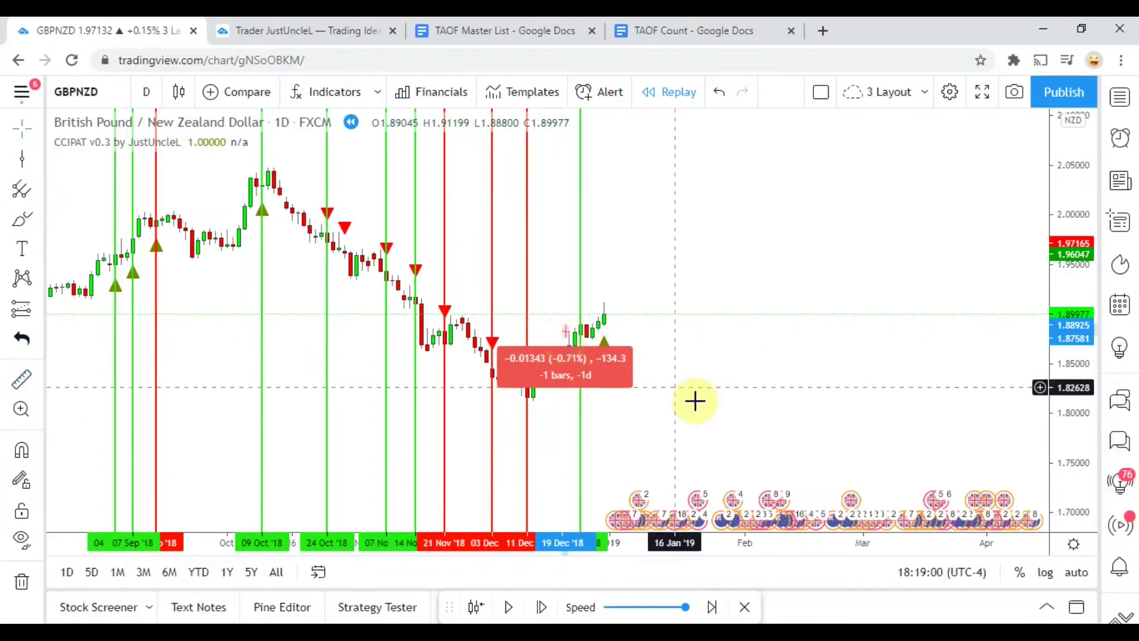
pyautogui.click(590, 339)
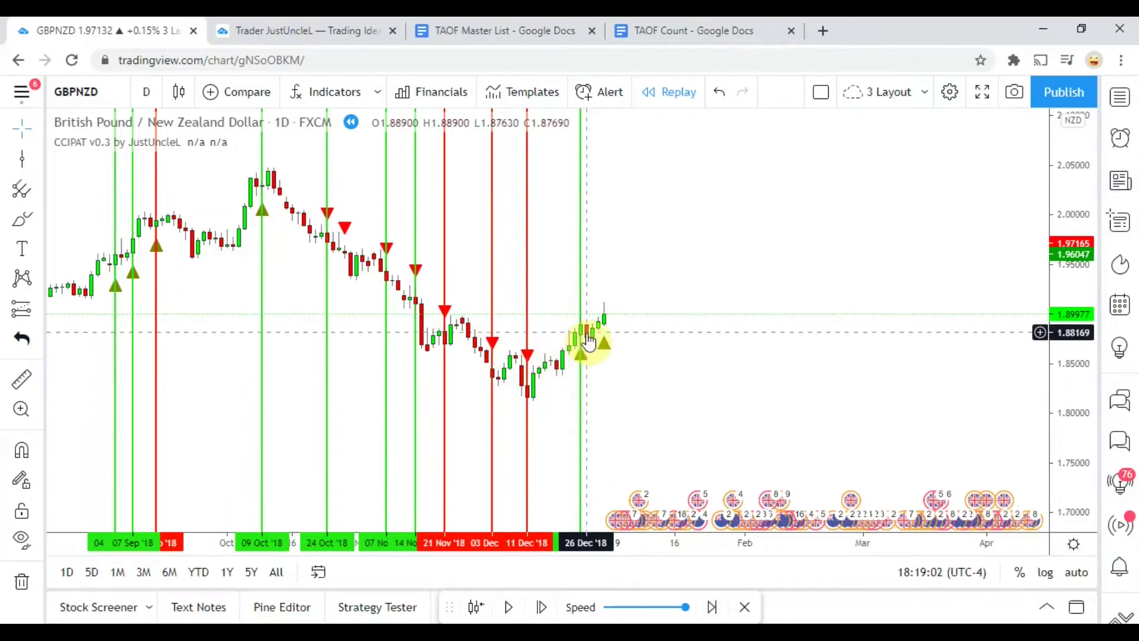
# Step: Advance the replay by one bar and review the marked signals across the whole of 2018
pyautogui.click(541, 606)
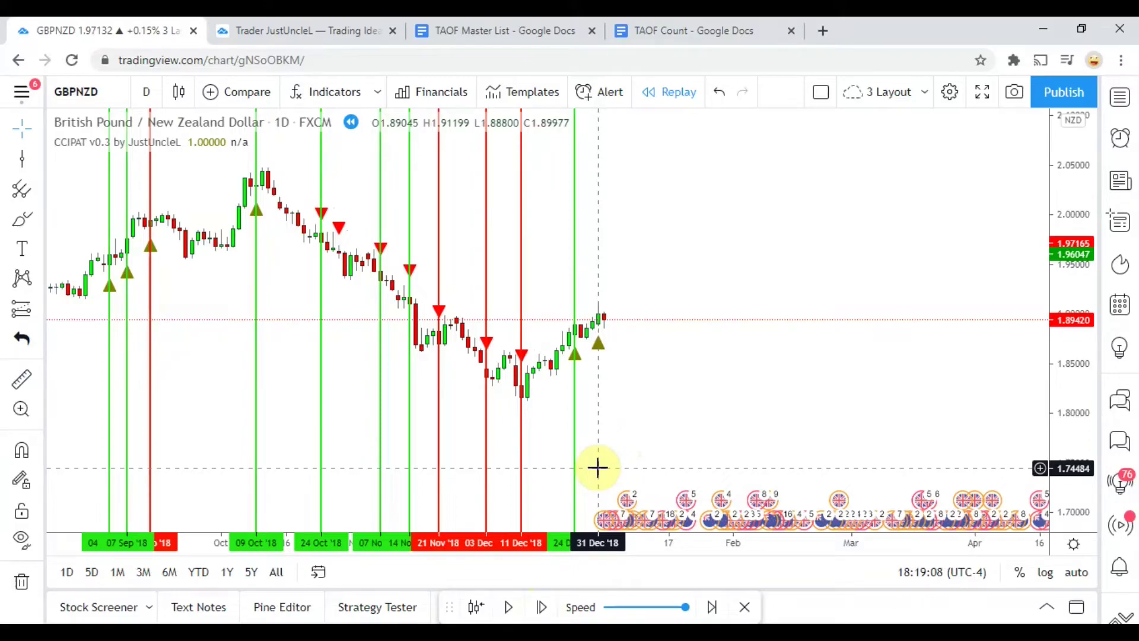
pyautogui.moveTo(598, 468); pyautogui.dragTo(768, 458)
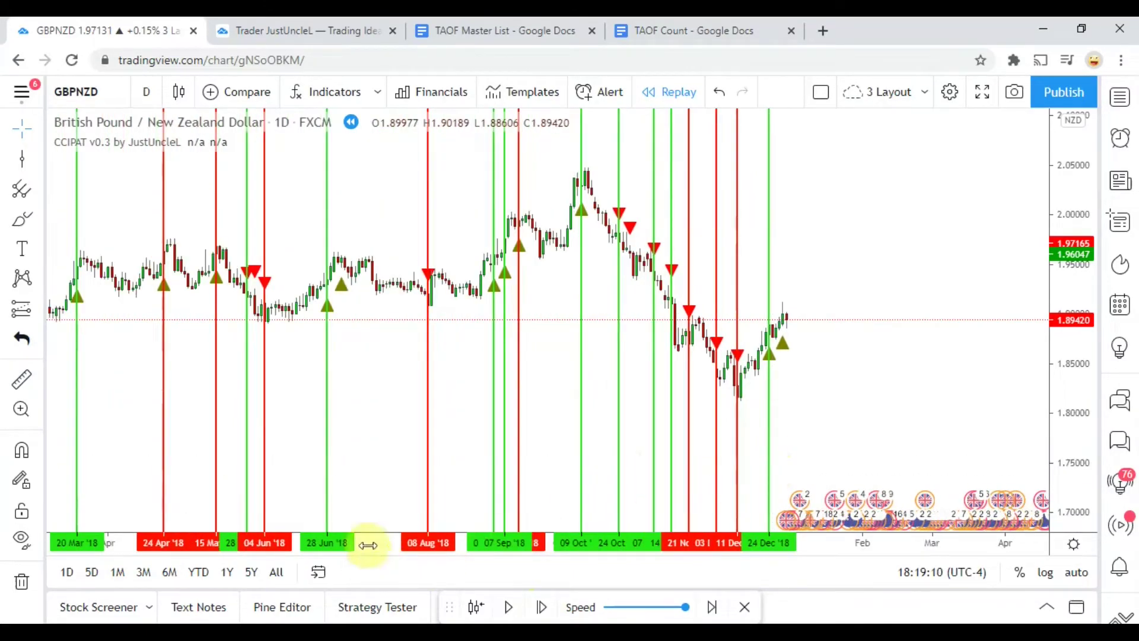
pyautogui.moveTo(411, 547); pyautogui.dragTo(425, 509)
pyautogui.moveTo(272, 438); pyautogui.dragTo(376, 433)
pyautogui.moveTo(457, 545); pyautogui.dragTo(312, 535)
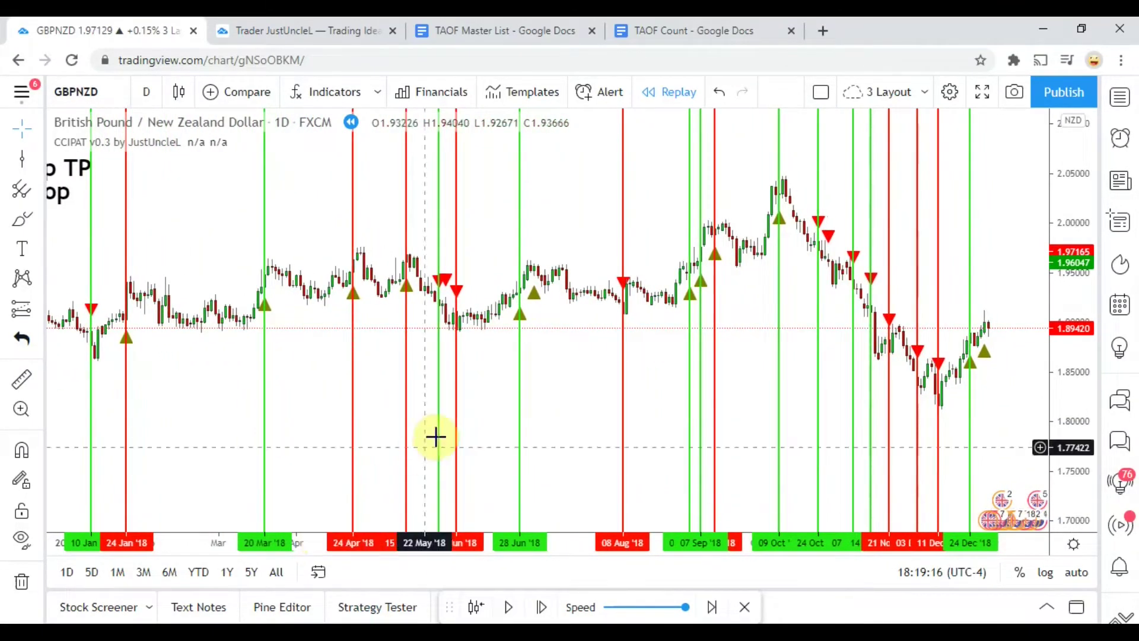
pyautogui.moveTo(592, 426); pyautogui.dragTo(636, 419)
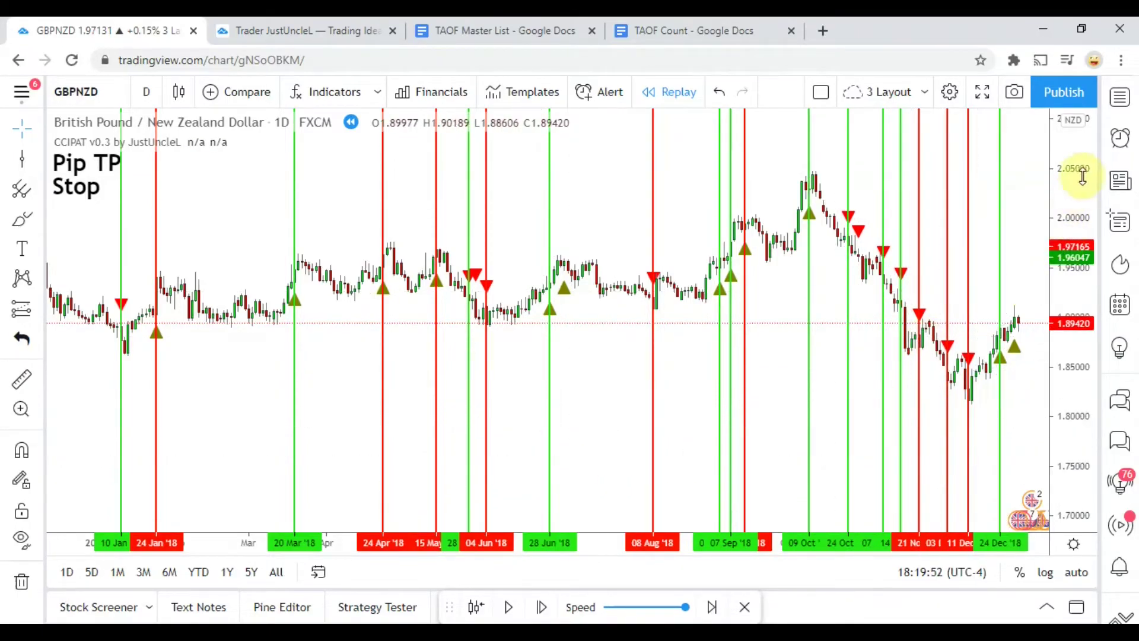
pyautogui.moveTo(1078, 176); pyautogui.dragTo(1072, 343)
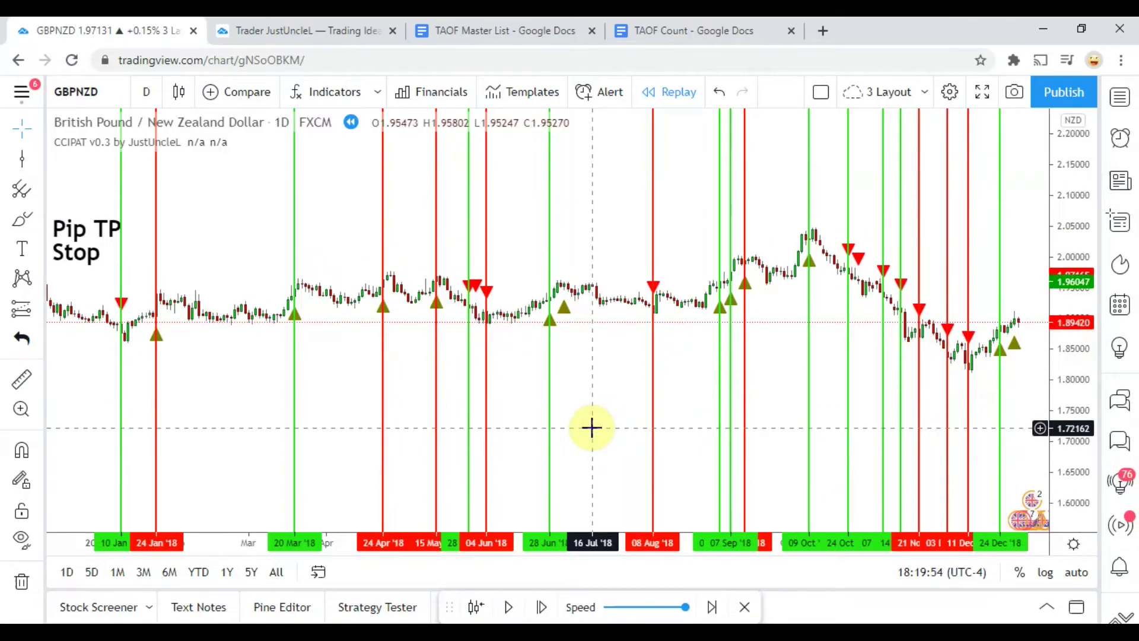